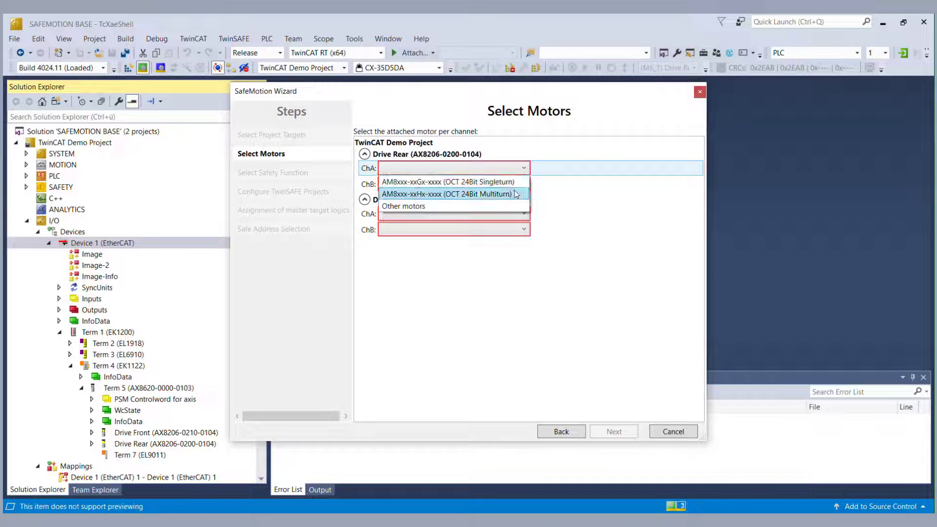
# Step: Assign the AM8xxx-xxHx-xxxx (OCT 24Bit Multiturn) motor to all four ChA/ChB drive channels
pyautogui.click(515, 195)
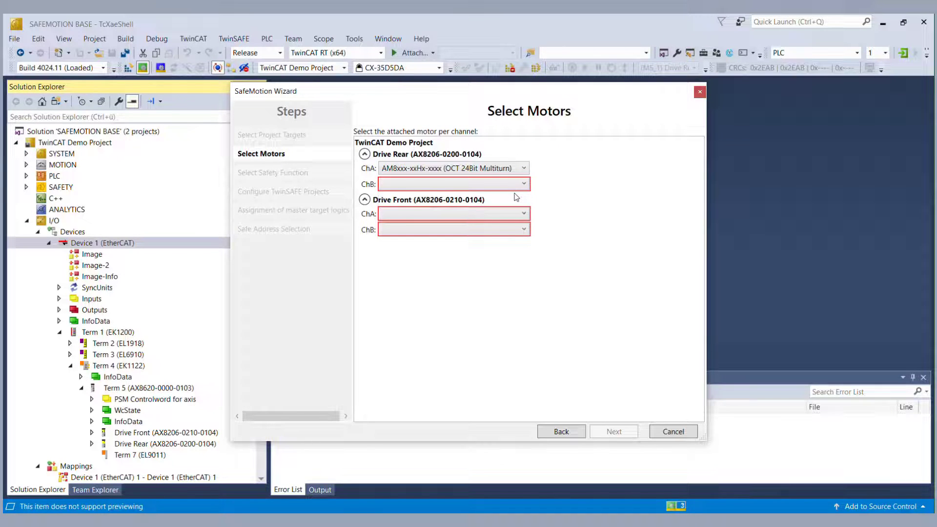
pyautogui.click(517, 186)
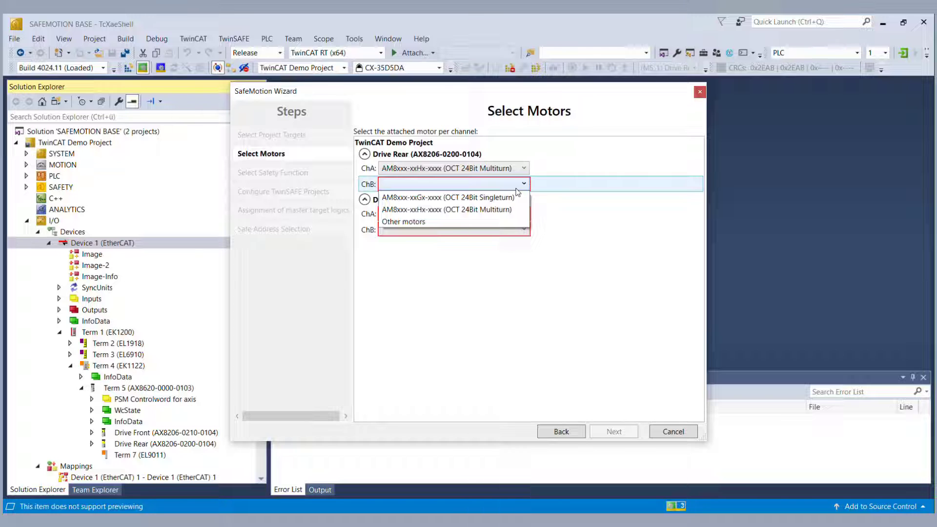
pyautogui.click(515, 212)
pyautogui.click(518, 214)
pyautogui.click(513, 241)
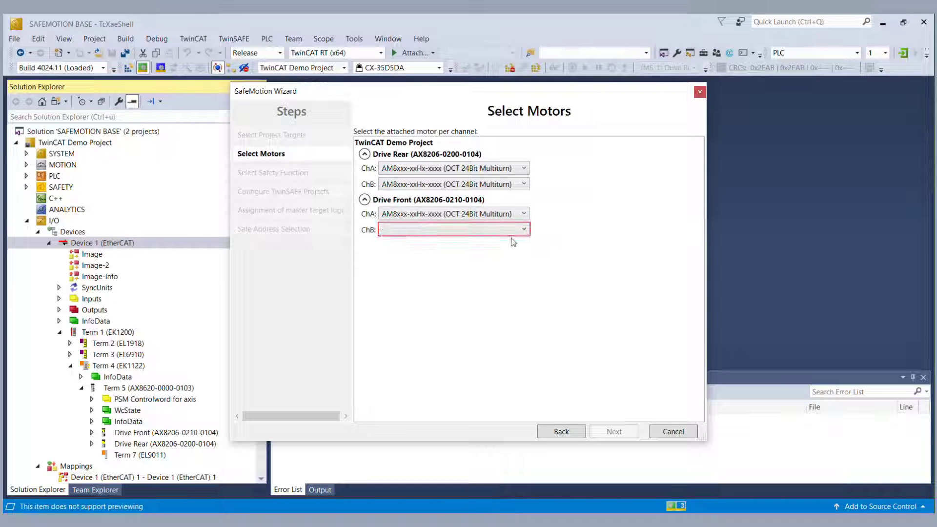
pyautogui.click(516, 230)
pyautogui.click(516, 254)
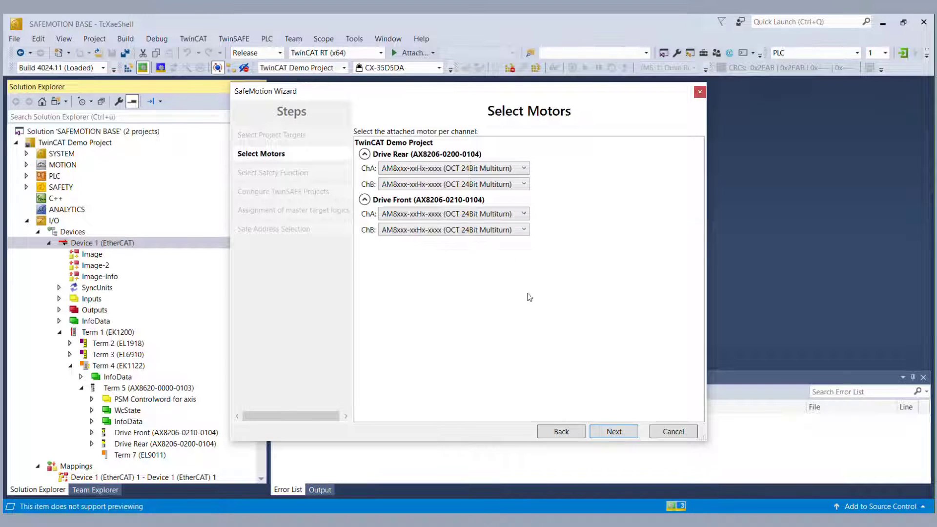
# Step: Enable SLS 1 on channel A of both Drive Rear and Drive Front
pyautogui.click(609, 431)
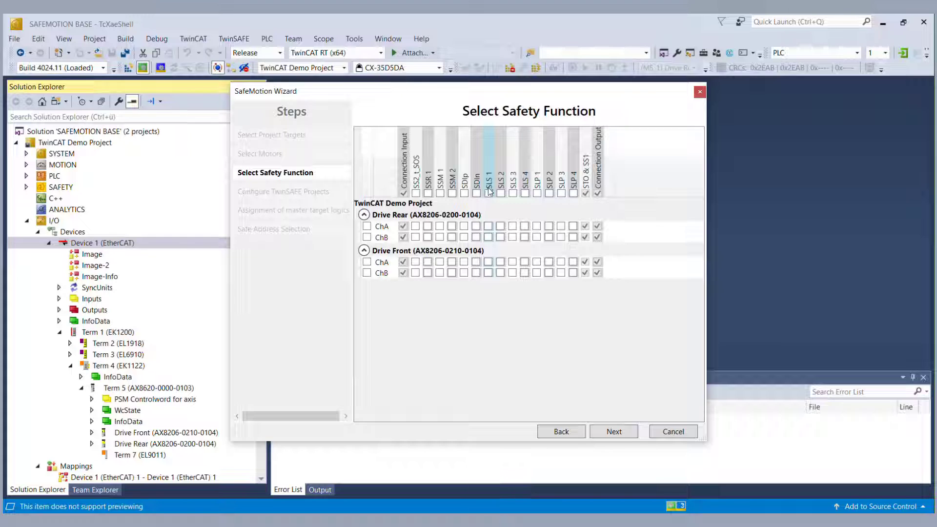
pyautogui.click(488, 226)
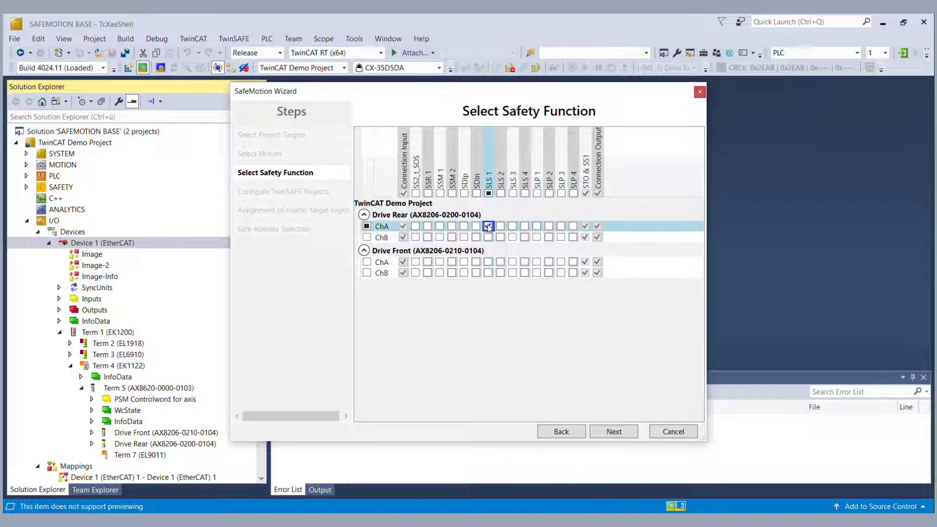
pyautogui.click(488, 262)
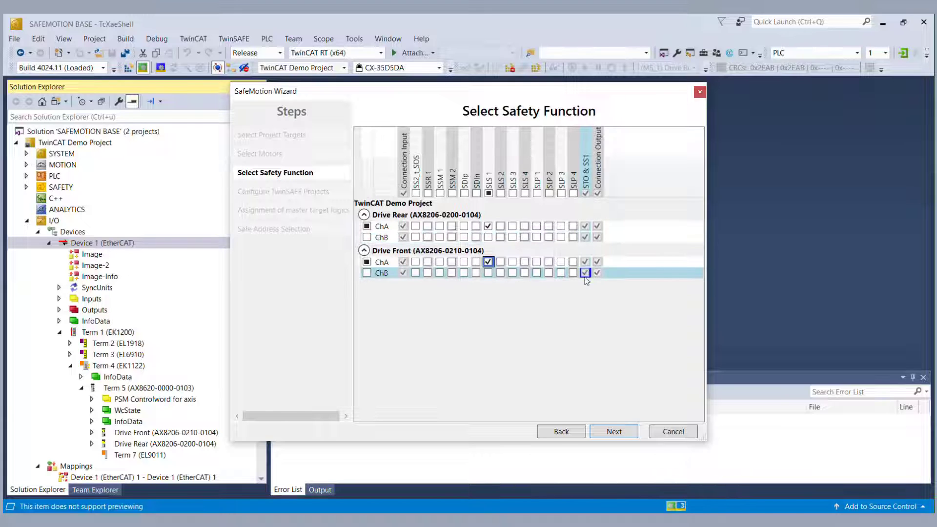
pyautogui.click(610, 436)
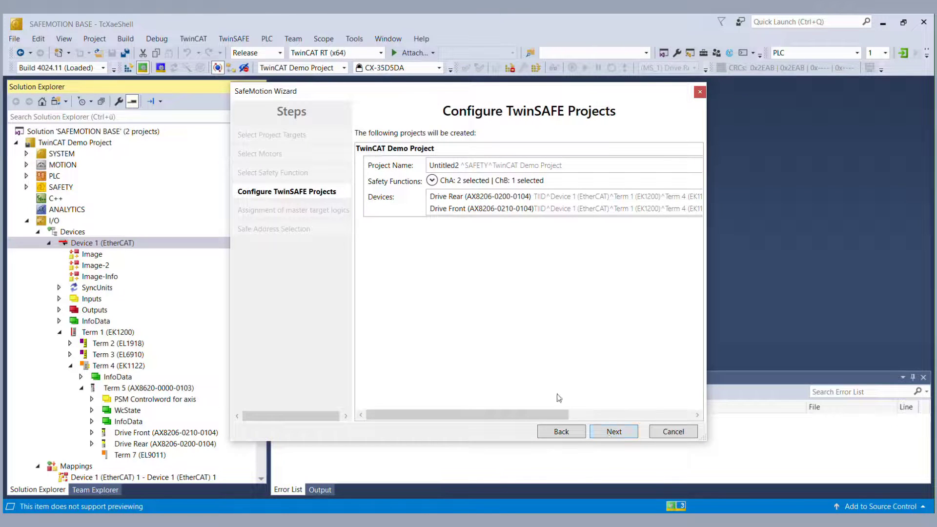
# Step: Rename the TwinSAFE project to SafeMotionDemo and review its per-channel safety functions
pyautogui.doubleClick(446, 168)
pyautogui.write('SafeMo')
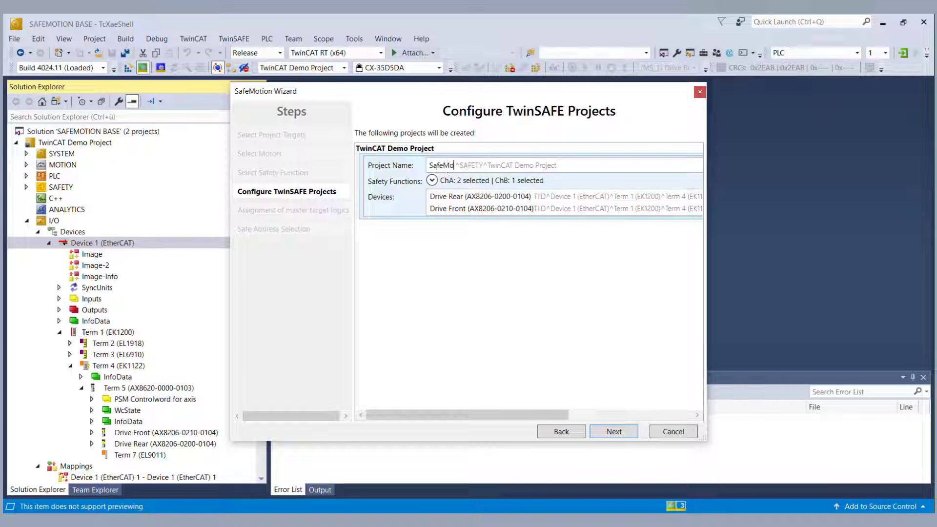
pyautogui.write('tionDemo')
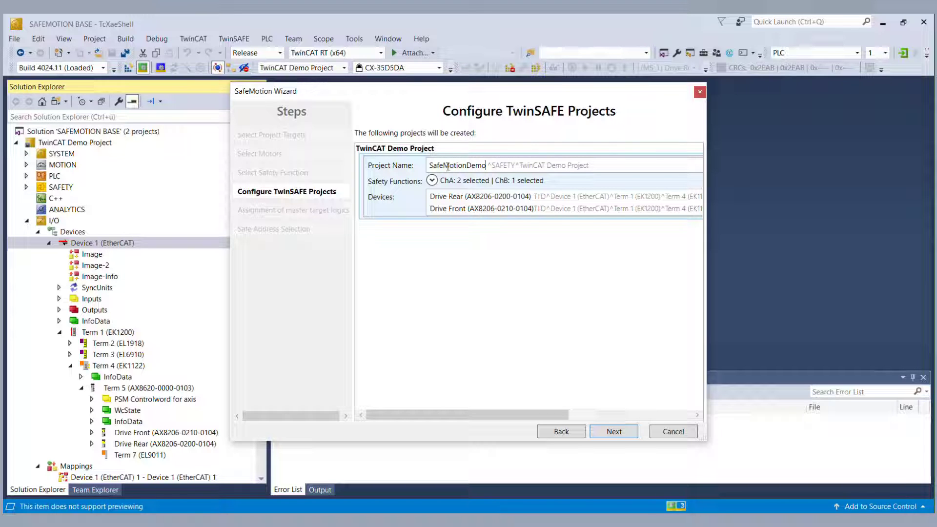
pyautogui.click(432, 180)
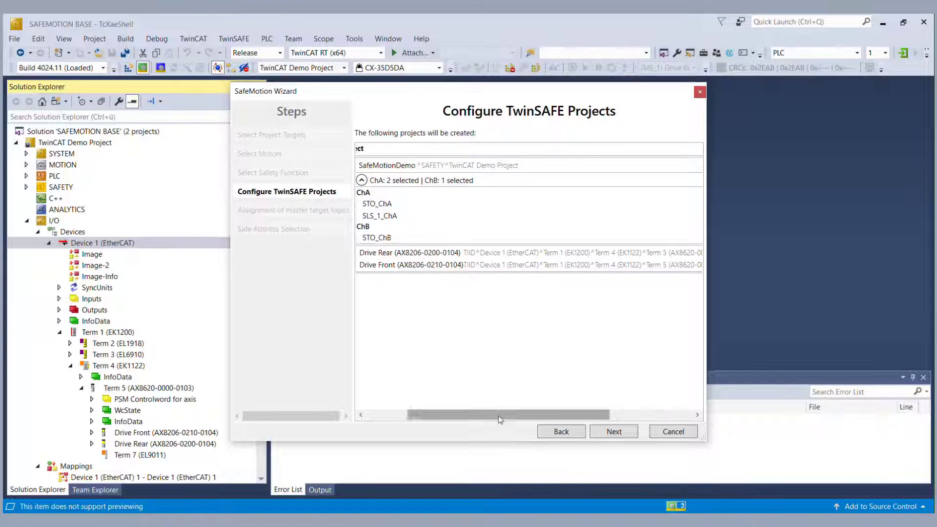
pyautogui.moveTo(500, 420); pyautogui.dragTo(458, 419)
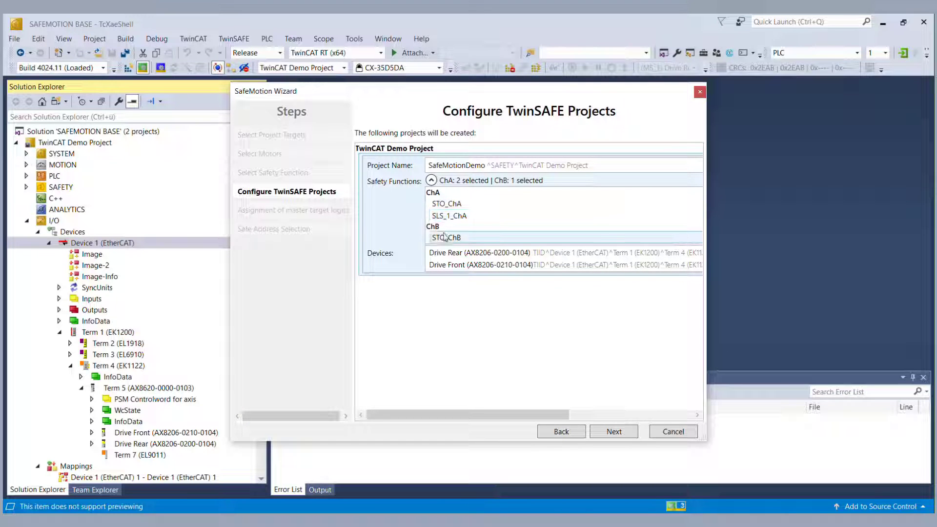
pyautogui.click(609, 434)
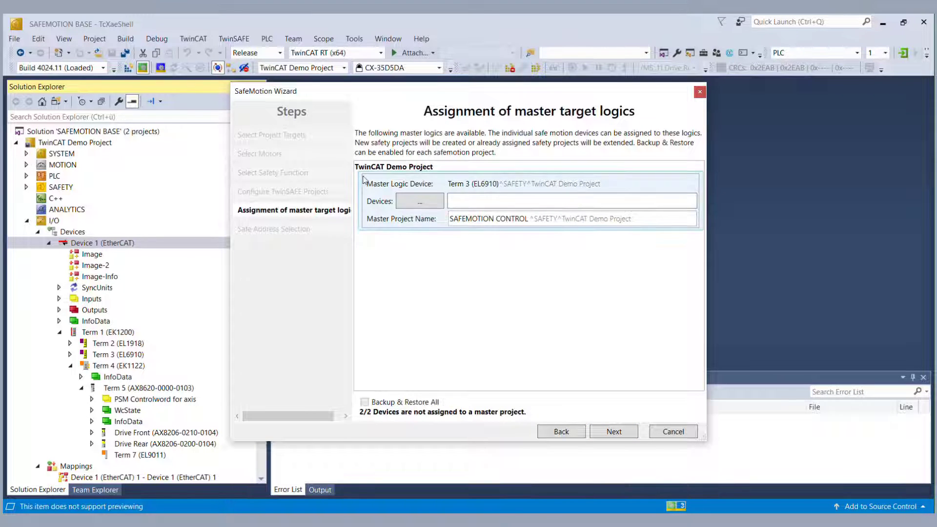
# Step: Assign Drive Rear and Drive Front to the EL6910 master logic and finish the wizard
pyautogui.click(424, 203)
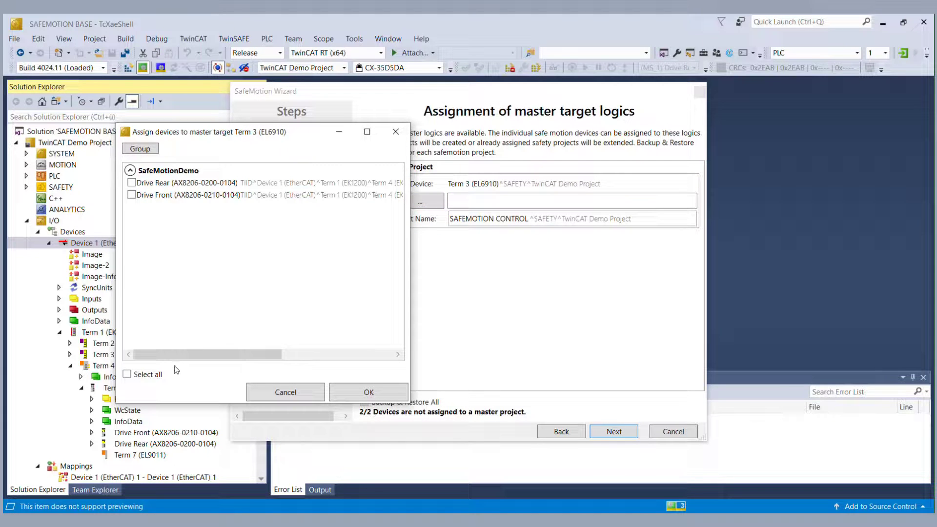
pyautogui.click(366, 393)
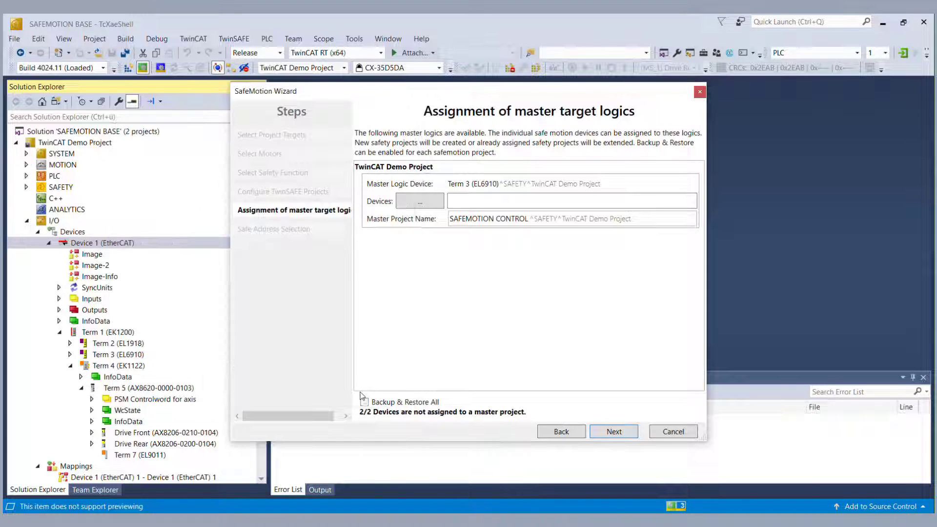
pyautogui.click(610, 432)
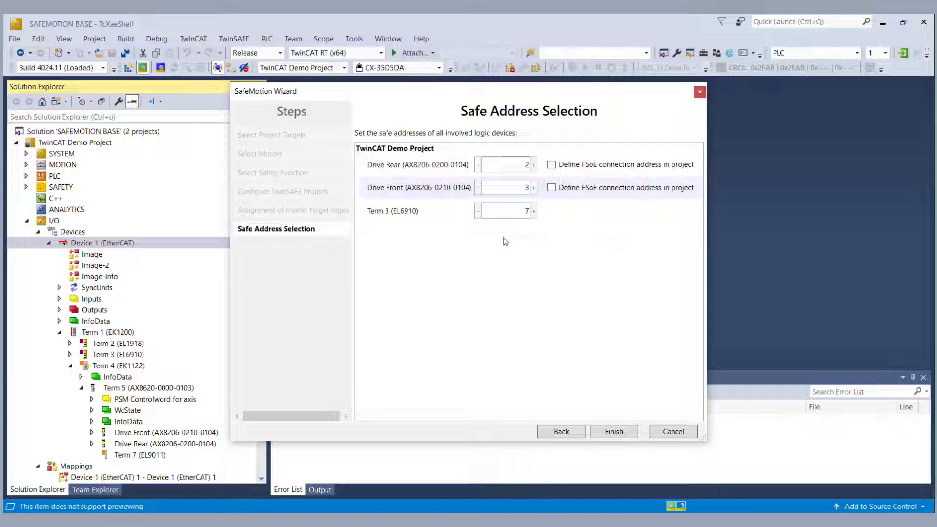
pyautogui.click(614, 431)
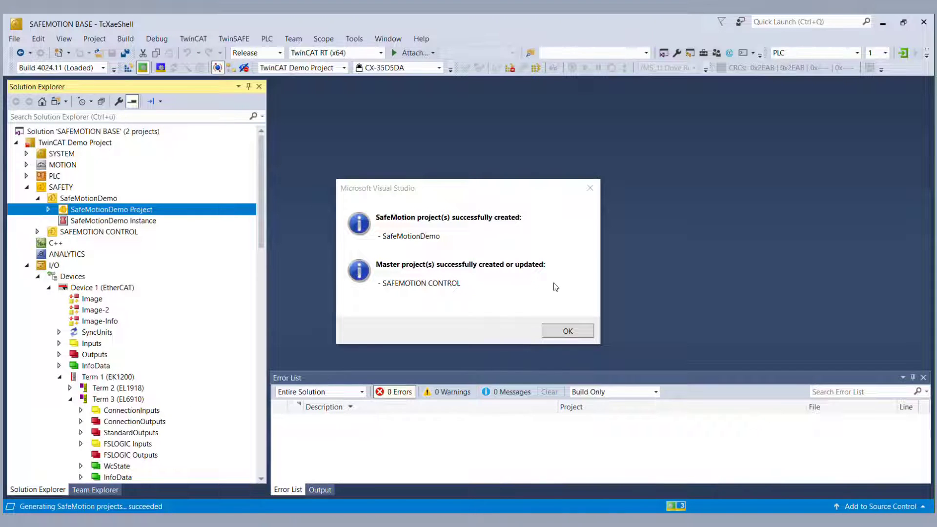
# Step: Open the SafeMotionDemo project's Multi Setting.sms parameter table
pyautogui.click(567, 331)
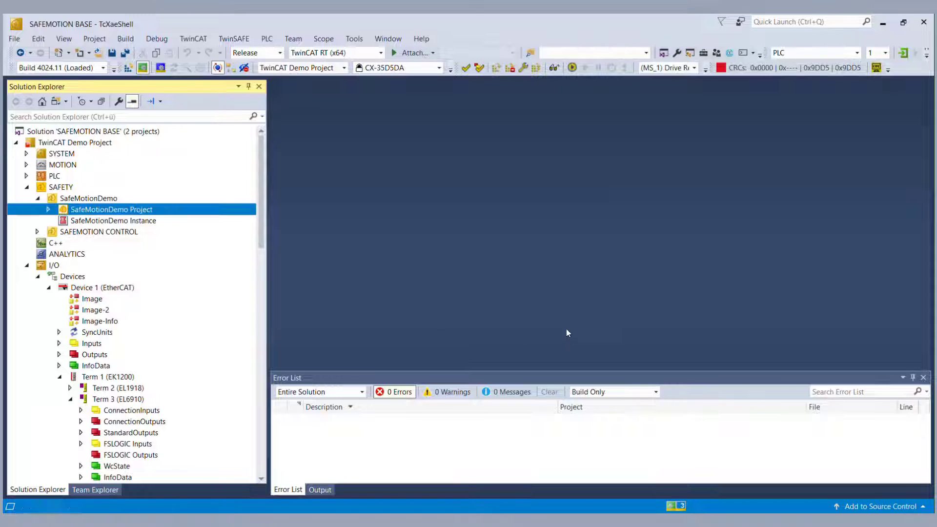
pyautogui.click(48, 211)
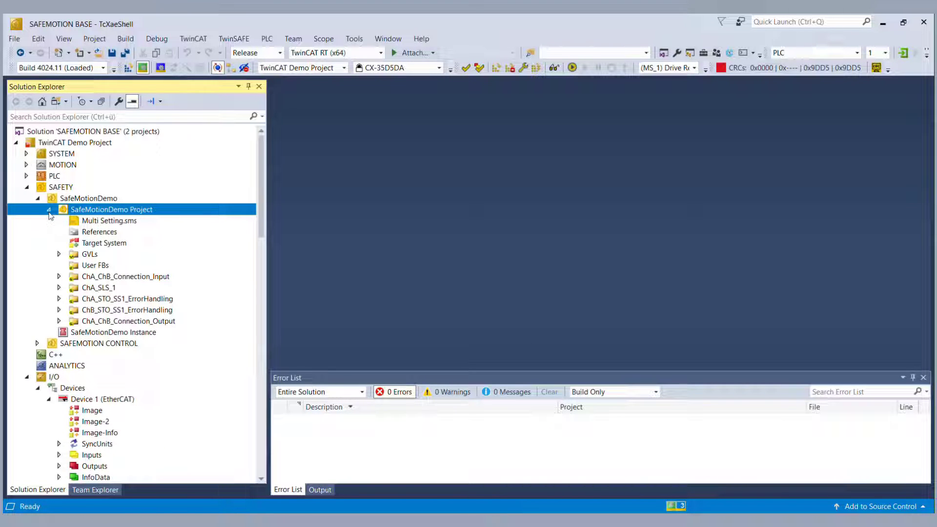
pyautogui.click(99, 223)
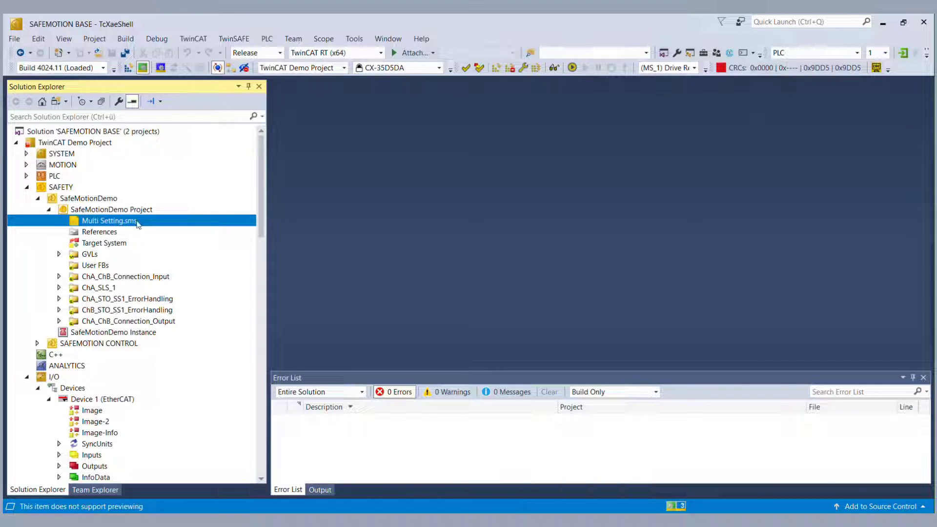
pyautogui.doubleClick(137, 220)
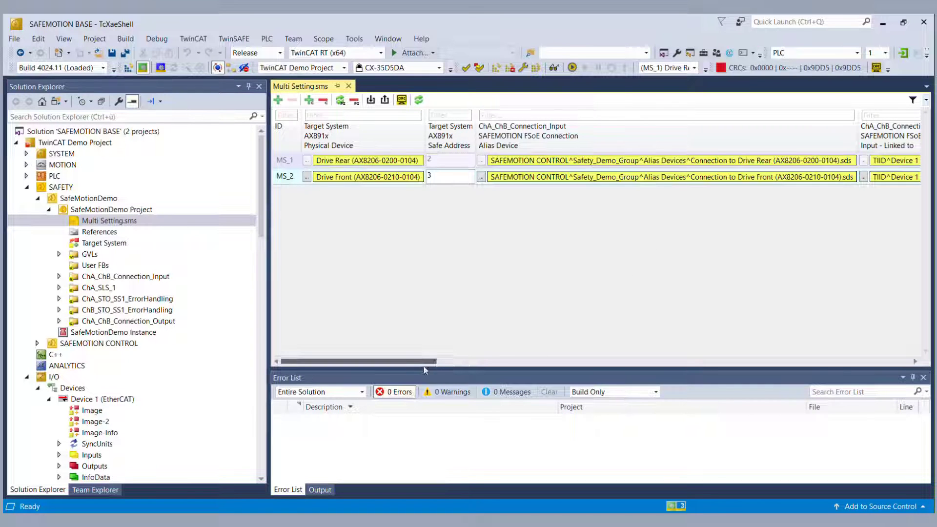
pyautogui.moveTo(412, 362); pyautogui.dragTo(902, 366)
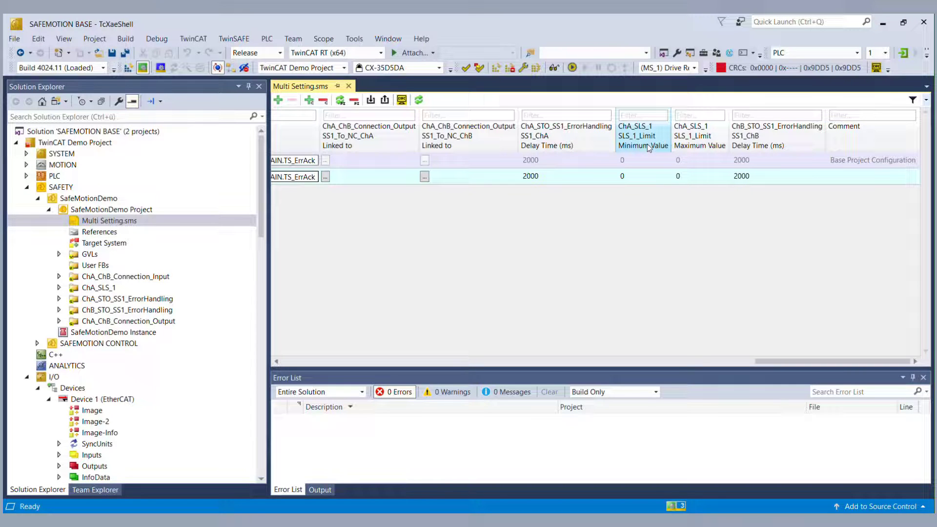
# Step: Set MS_2's ChA SLS_1 limits to -3500000 and 3500000, then save all
pyautogui.click(635, 179)
pyautogui.click(633, 180)
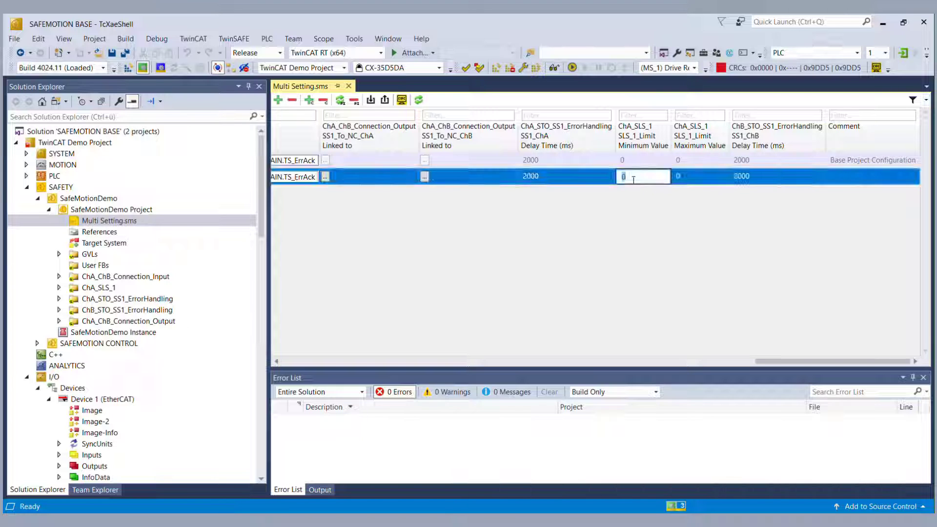
pyautogui.write('-3500000')
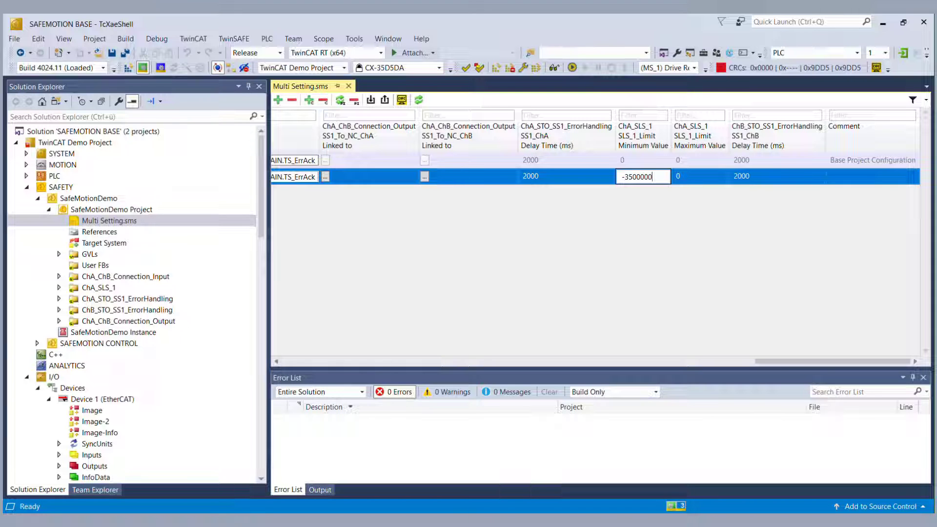
pyautogui.click(693, 181)
pyautogui.click(692, 178)
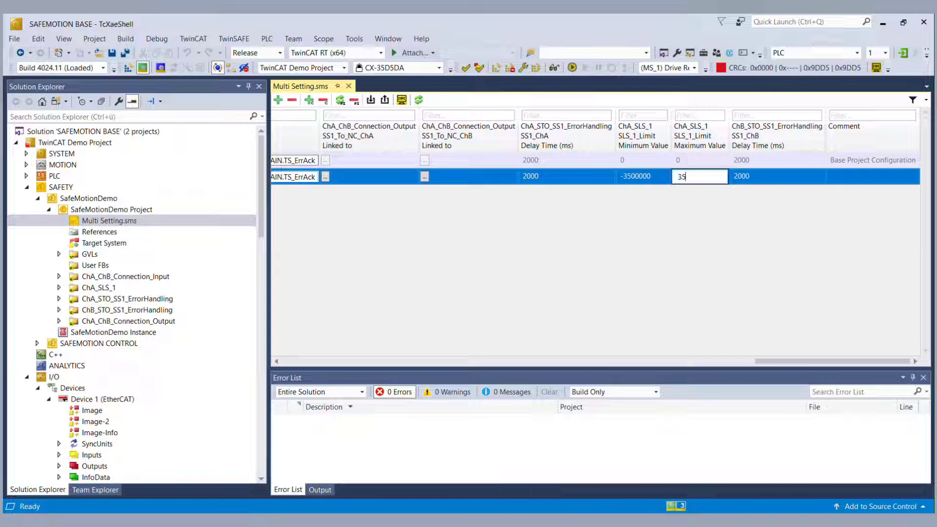
pyautogui.write('3500000')
pyautogui.click(712, 211)
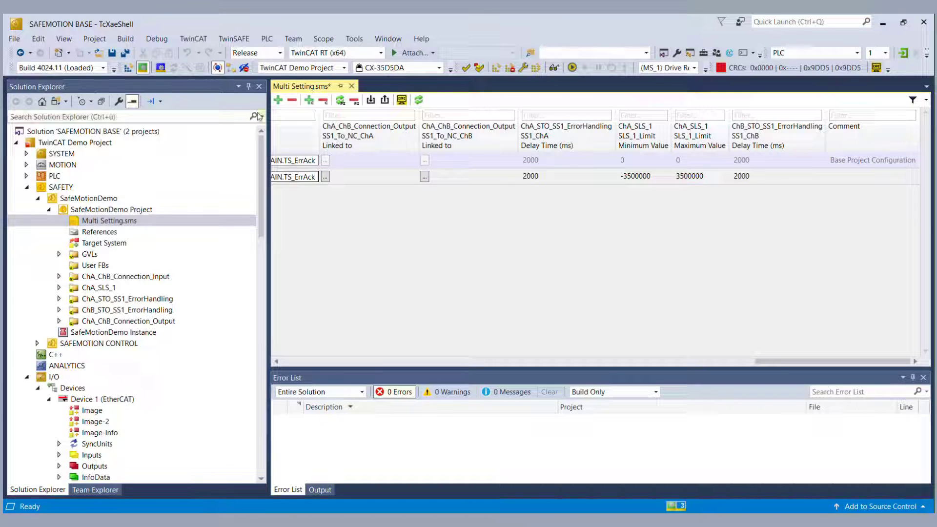
pyautogui.click(126, 54)
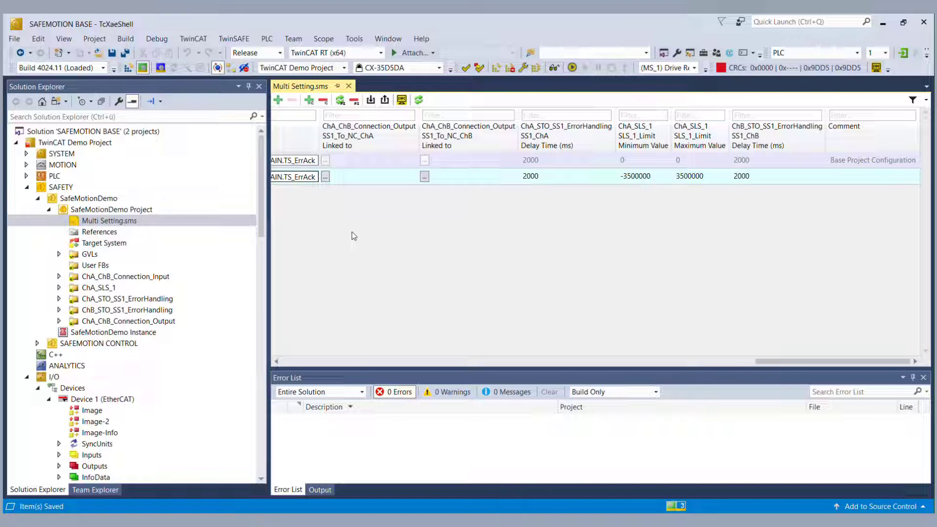
pyautogui.moveTo(758, 364); pyautogui.dragTo(276, 369)
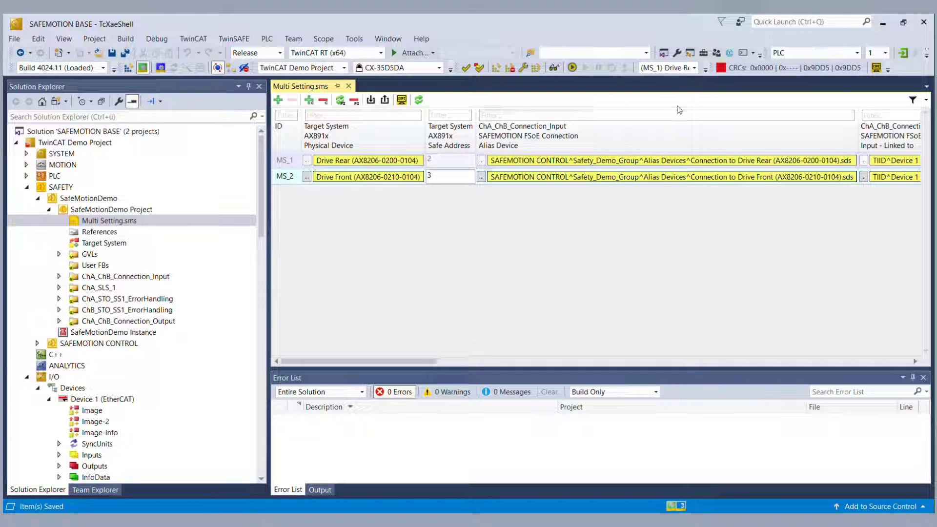
# Step: Start the safety multi-download, enter the login username and password, and verify both drives' serial numbers
pyautogui.click(536, 70)
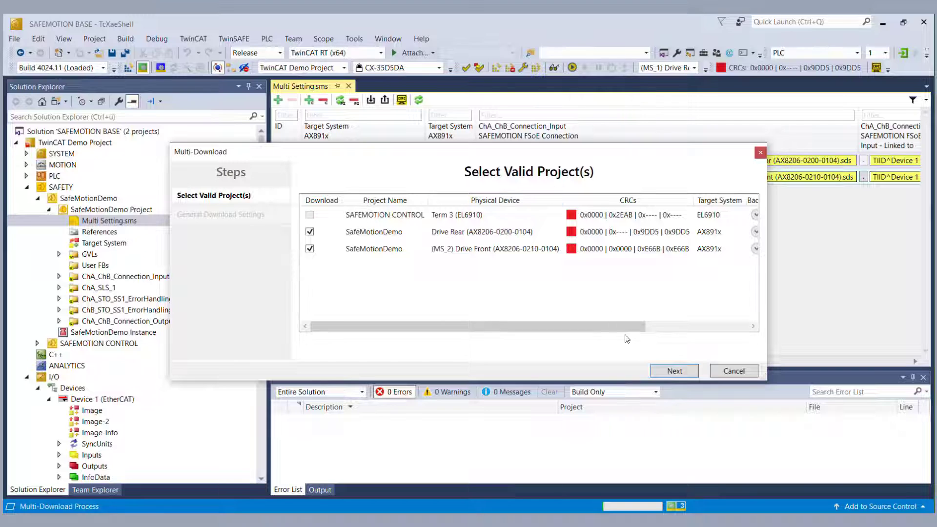
pyautogui.click(674, 371)
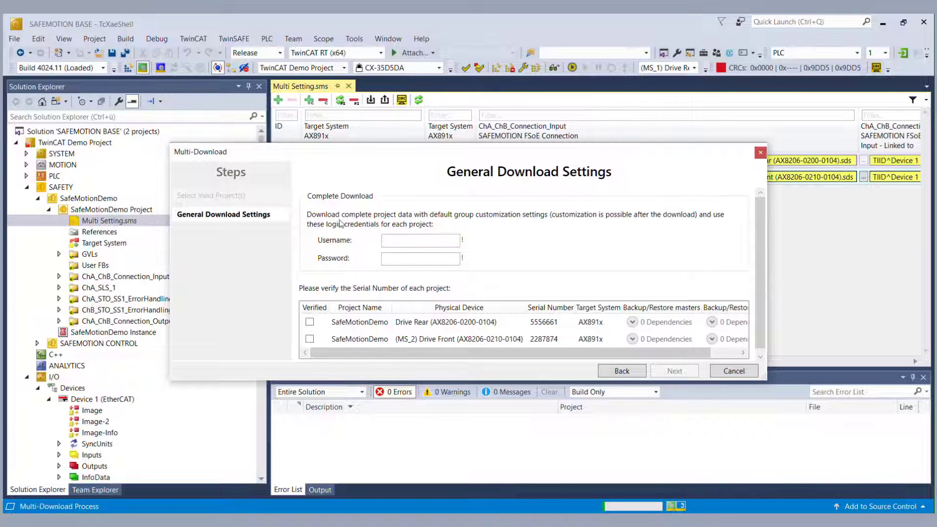
pyautogui.click(396, 242)
pyautogui.write('Administrator')
pyautogui.press('Tab')
pyautogui.write('T')
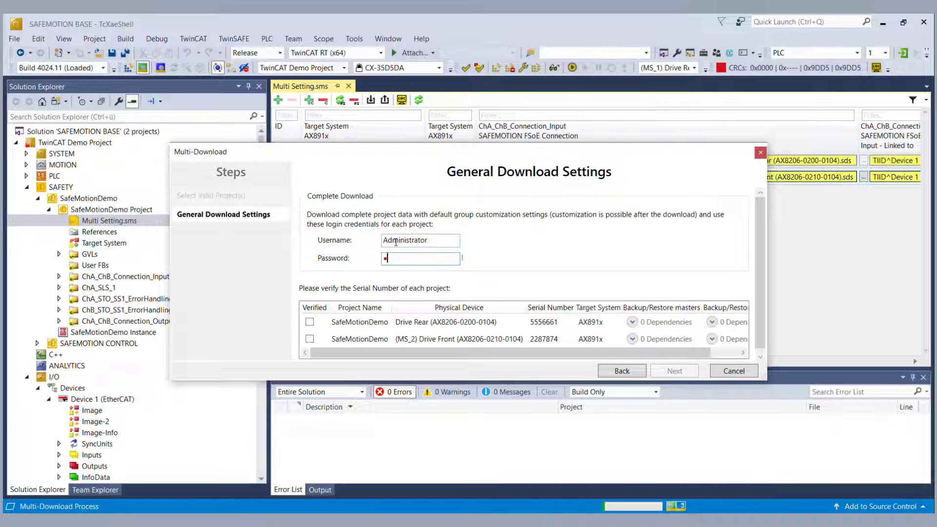
pyautogui.write('winCAT')
pyautogui.click(309, 322)
pyautogui.click(309, 339)
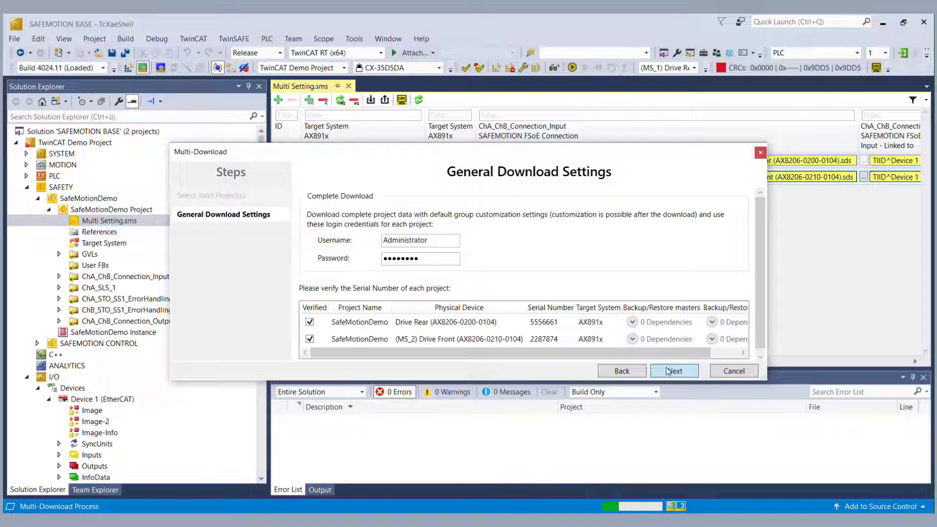
# Step: Confirm manual verification, enter the activation password, and activate both drive safety projects
pyautogui.click(668, 371)
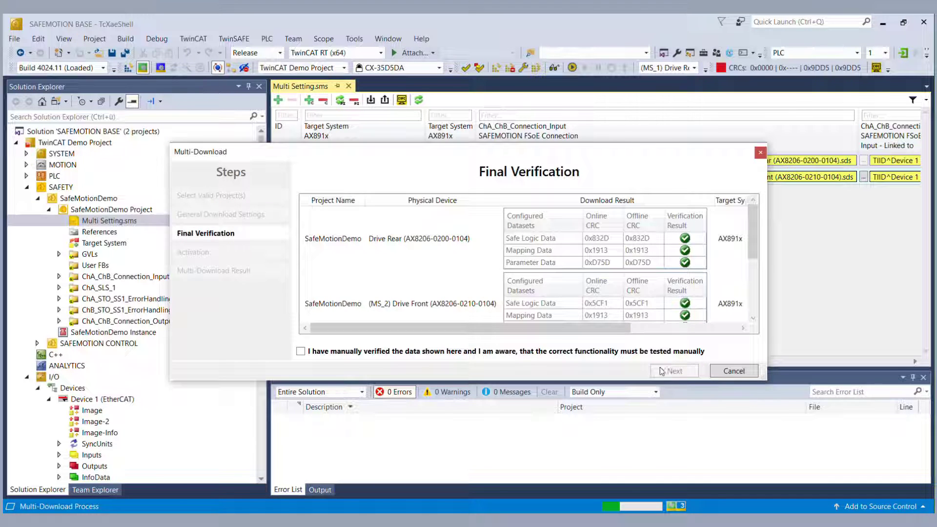
pyautogui.click(307, 355)
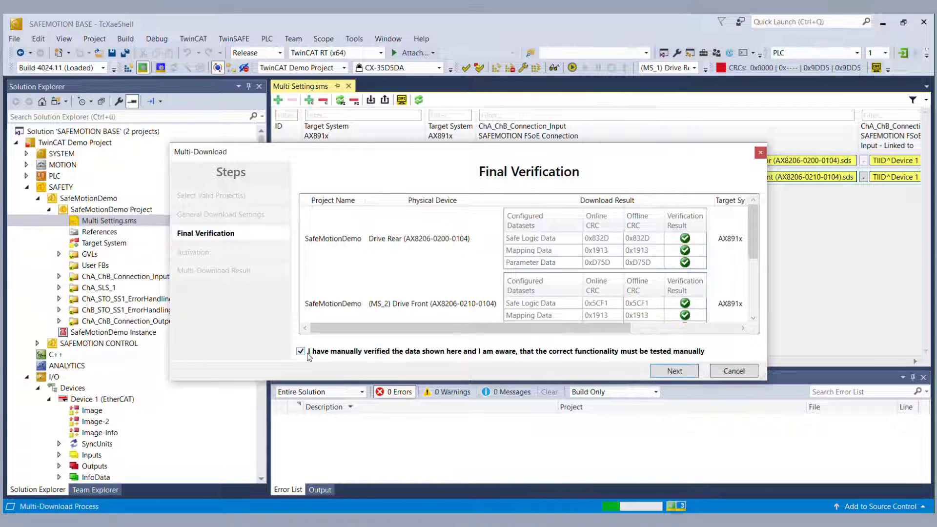
pyautogui.click(675, 371)
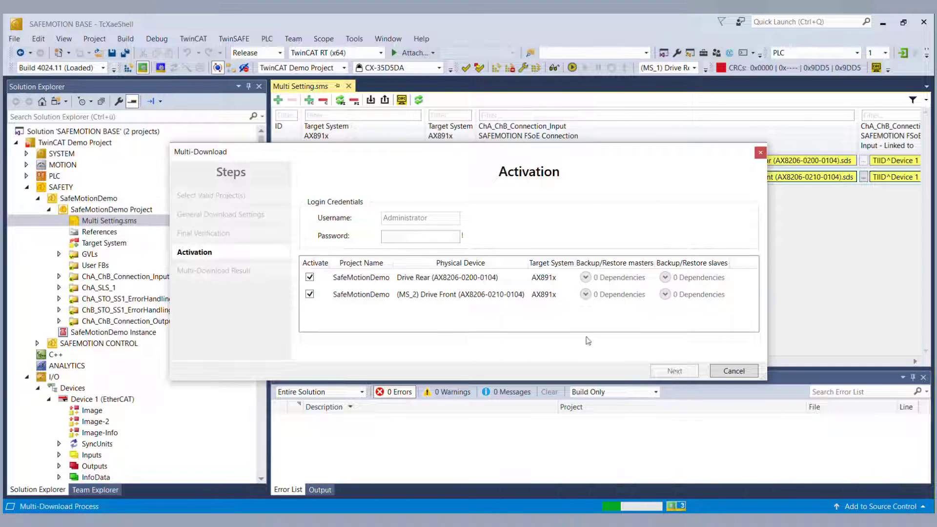
pyautogui.click(389, 236)
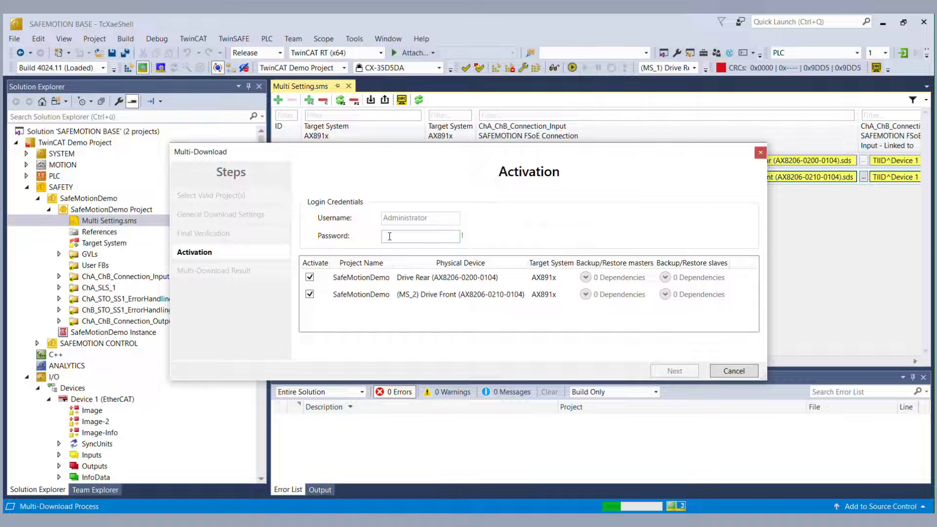
pyautogui.write('TwinSAFE')
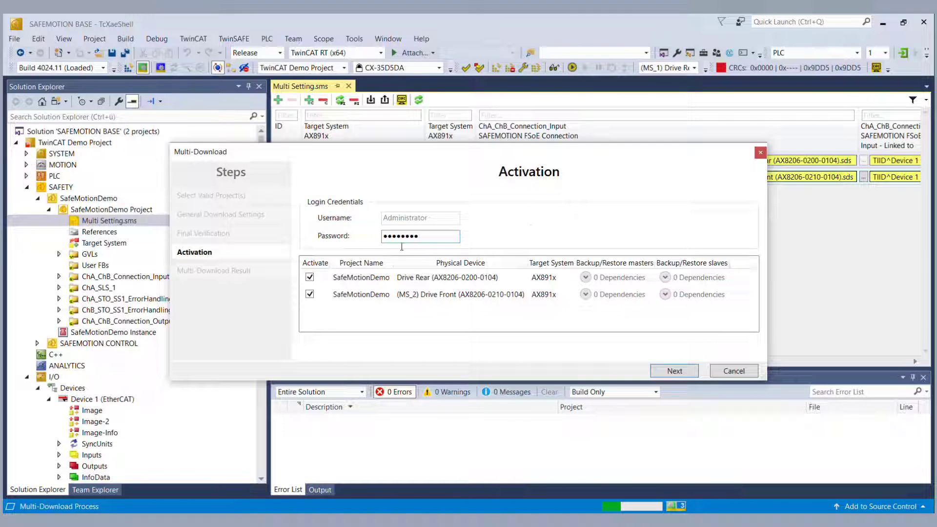
pyautogui.click(674, 371)
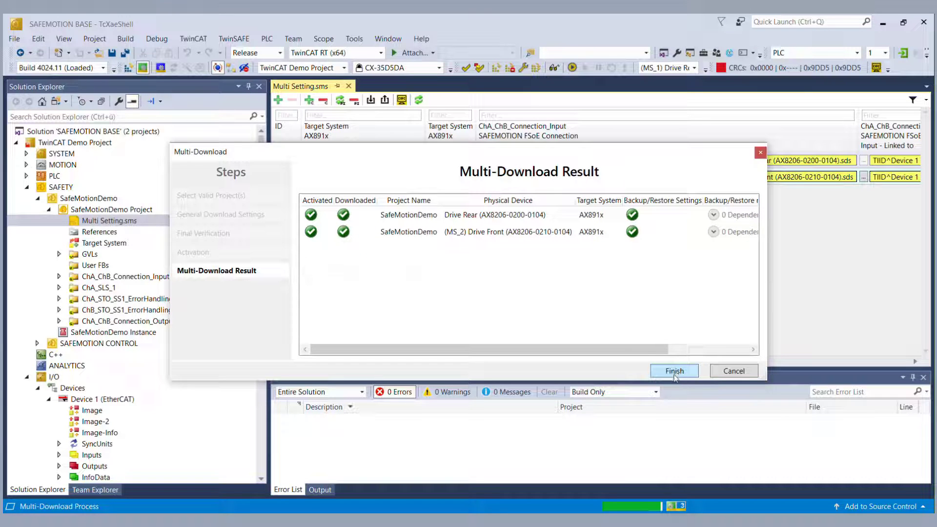
pyautogui.click(674, 372)
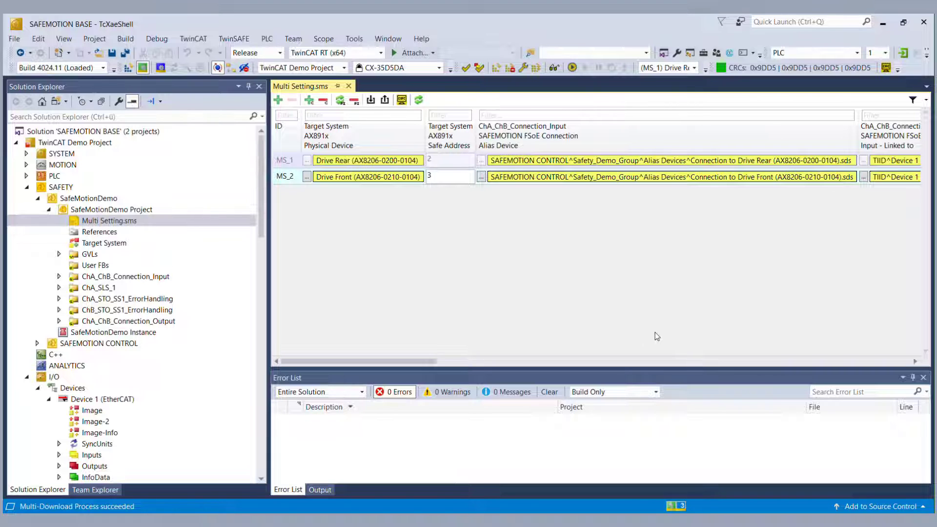
# Step: Open ChA_SLS_1.sal, monitor Drive Front online, and show live values on the velocity input
pyautogui.doubleClick(104, 289)
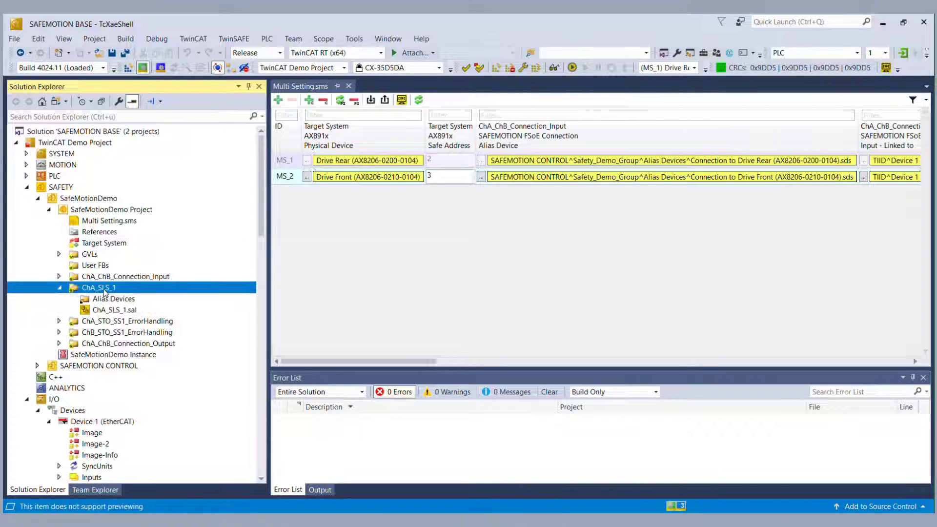
pyautogui.doubleClick(115, 310)
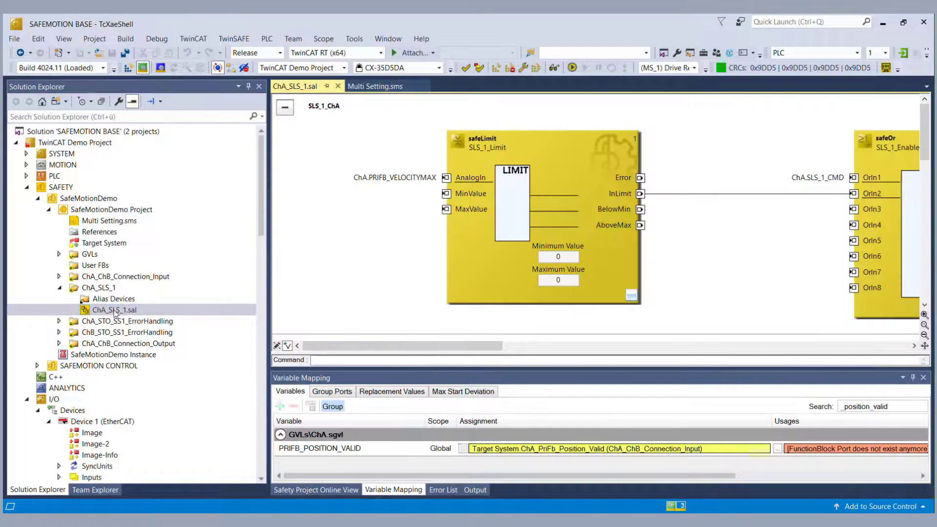
pyautogui.click(694, 68)
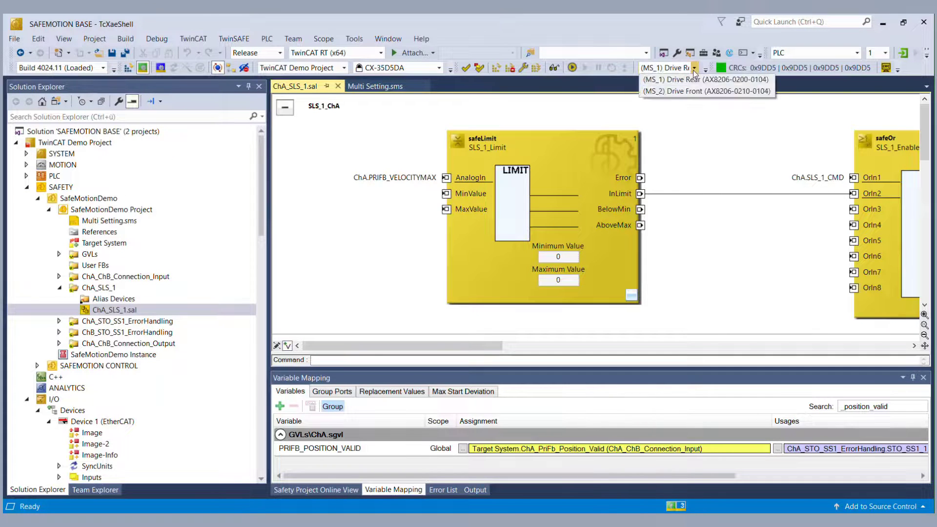
pyautogui.click(696, 92)
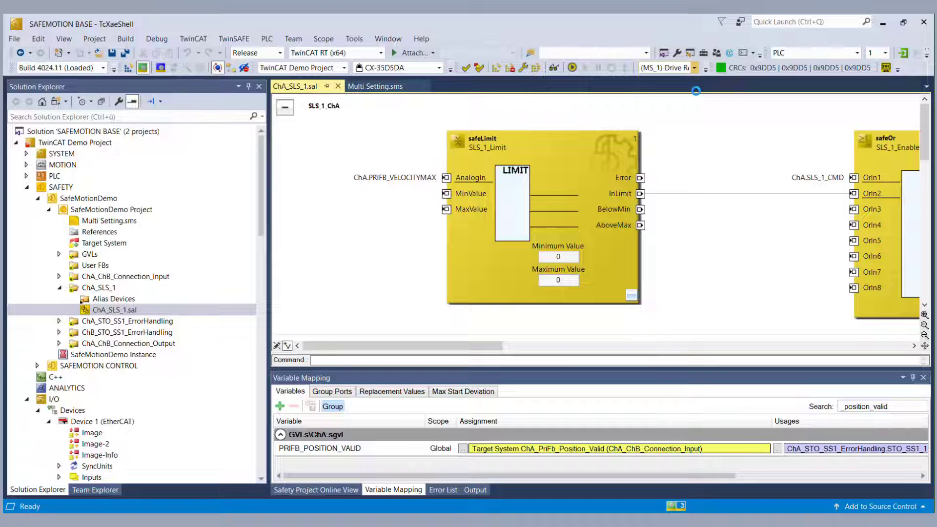
pyautogui.click(554, 70)
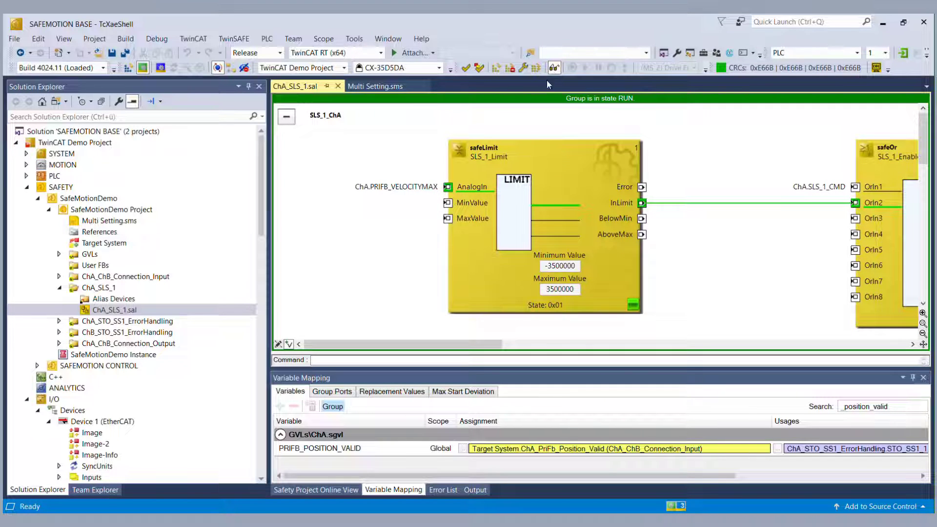
pyautogui.rightClick(421, 188)
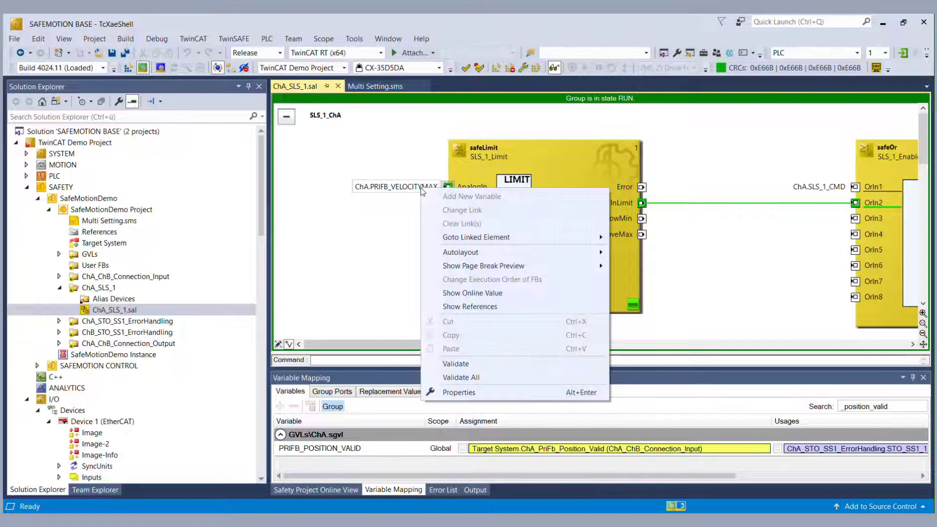
pyautogui.click(455, 293)
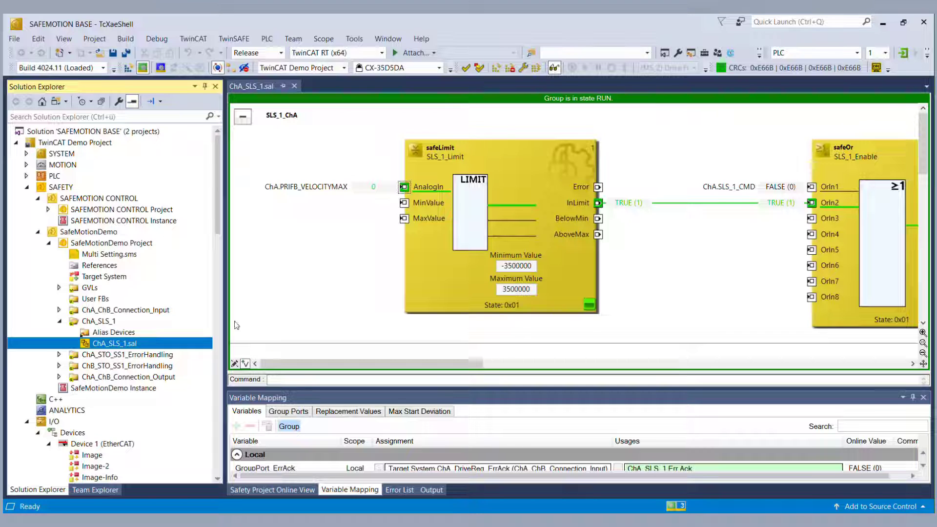
# Step: Turn off online data and open SAFEMOTION CONTROL's Safety_Demo_Group.sal with an enlarged Variable Mapping list
pyautogui.click(554, 68)
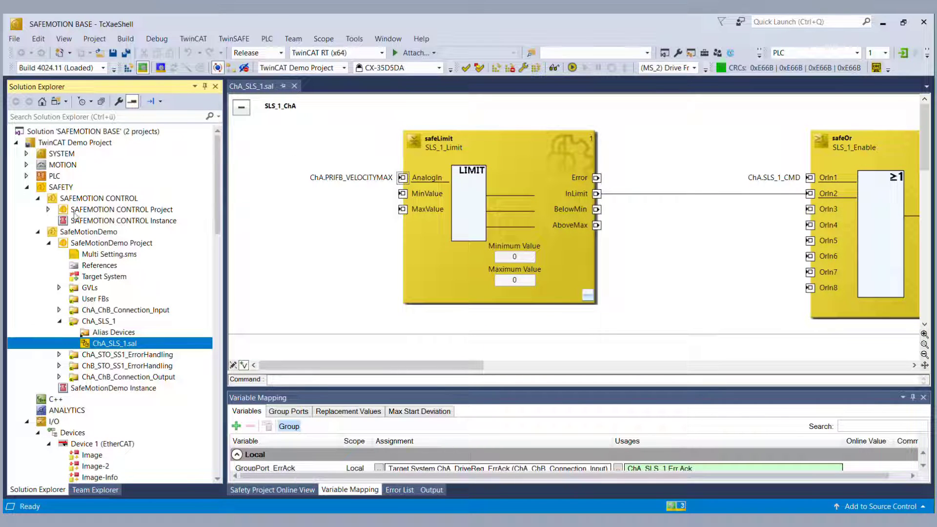
pyautogui.click(37, 232)
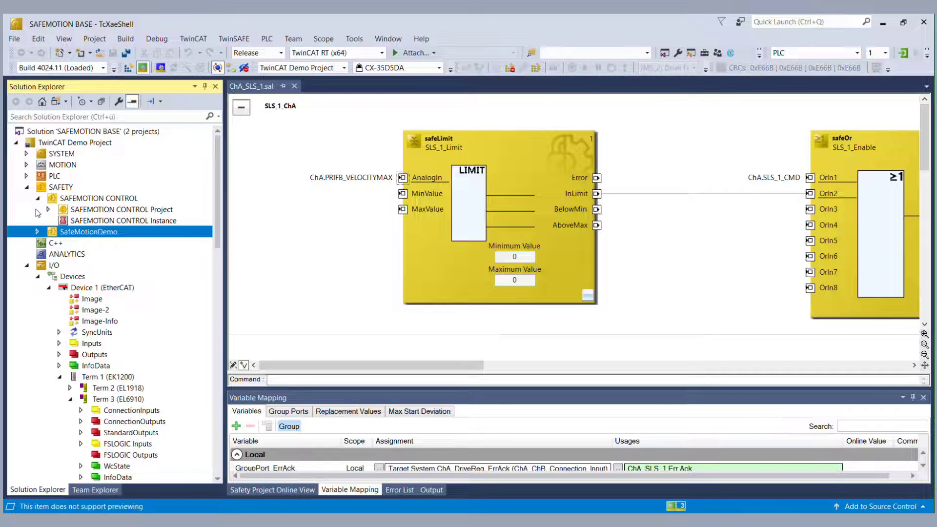
pyautogui.click(49, 210)
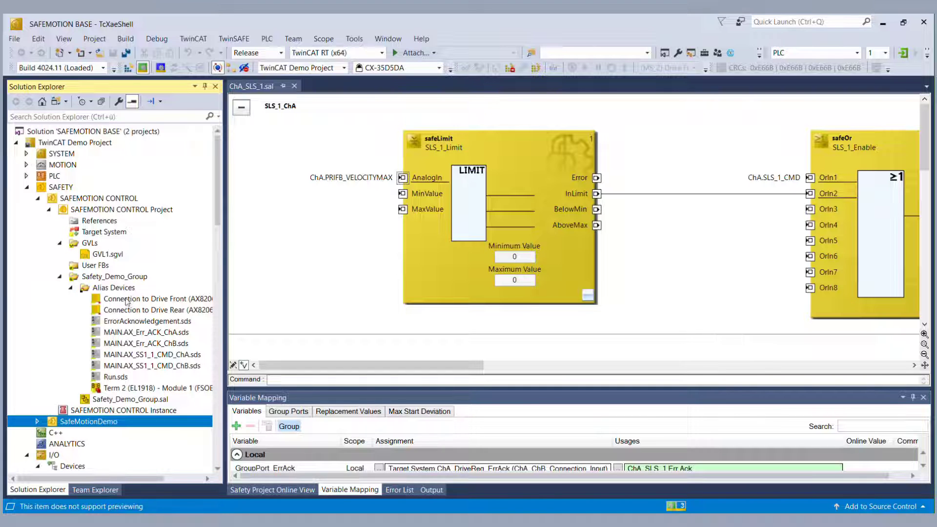
pyautogui.click(126, 298)
pyautogui.click(127, 311)
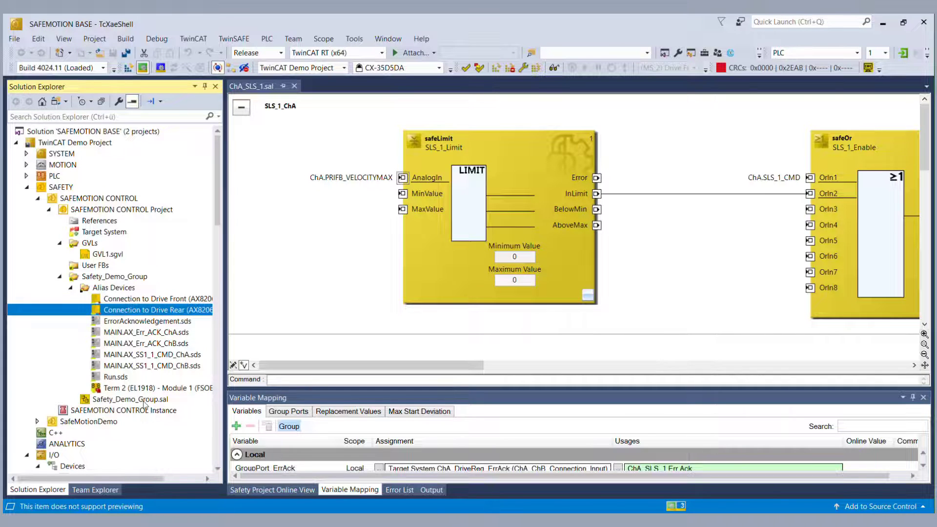
pyautogui.doubleClick(144, 400)
pyautogui.moveTo(477, 388); pyautogui.dragTo(478, 209)
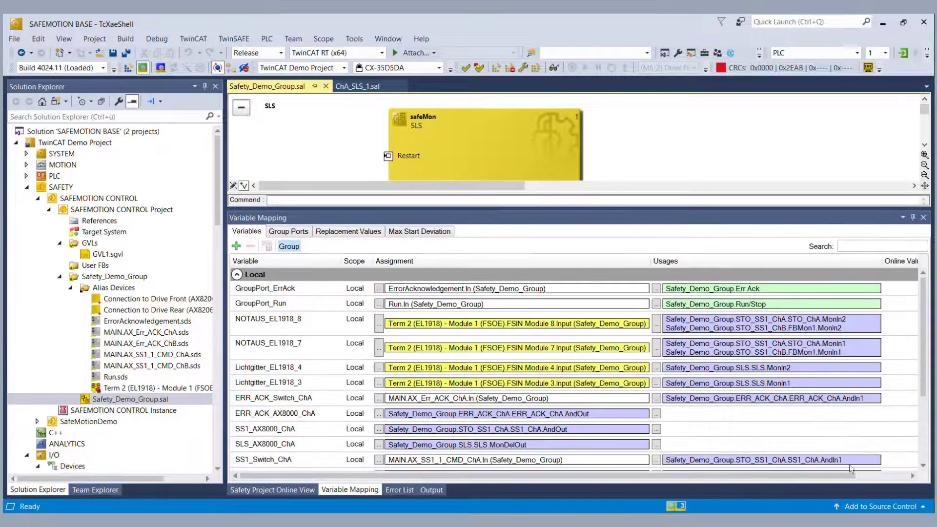
# Step: Map ERR_ACK_AX8000_ChA to Error_Ack_ChA of both Drive Front and Drive Rear
pyautogui.click(656, 414)
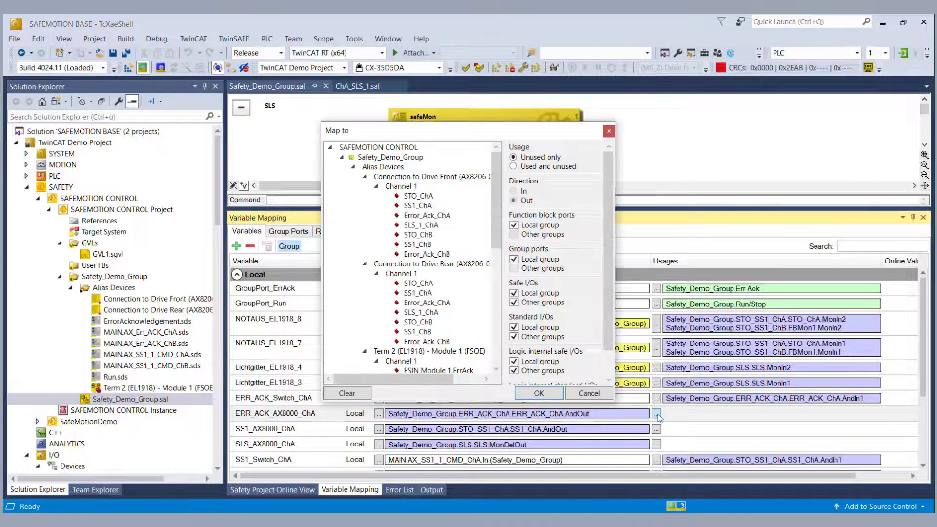
pyautogui.click(421, 216)
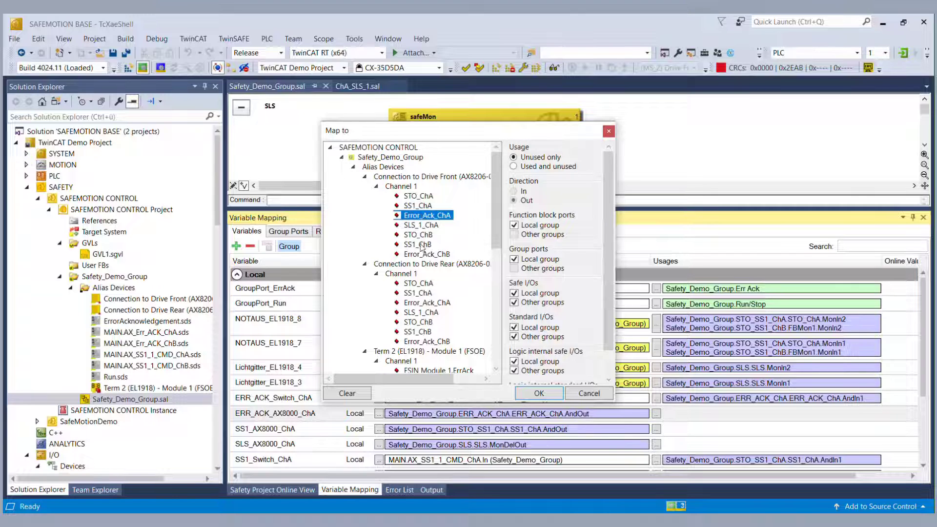
pyautogui.keyDown('ctrl'); pyautogui.click(420, 256); pyautogui.keyUp('ctrl')
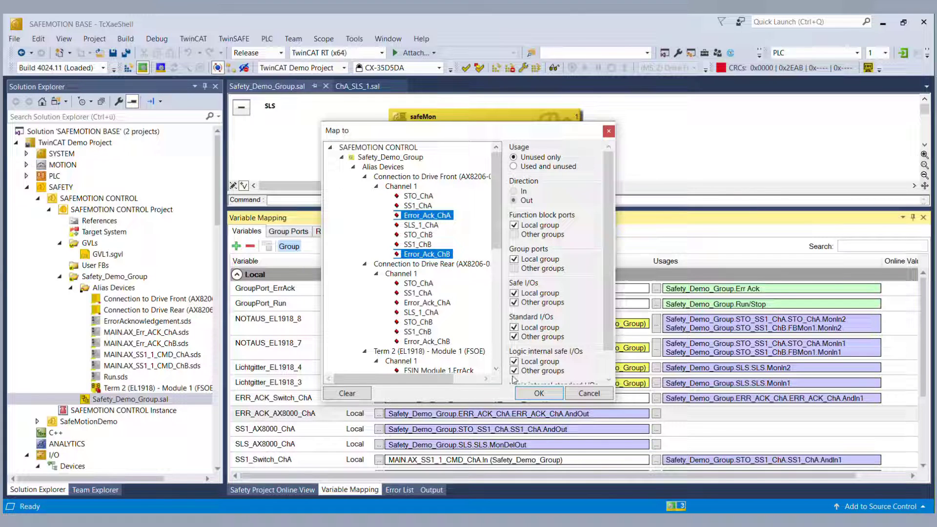
pyautogui.keyDown('ctrl'); pyautogui.click(439, 254); pyautogui.keyUp('ctrl')
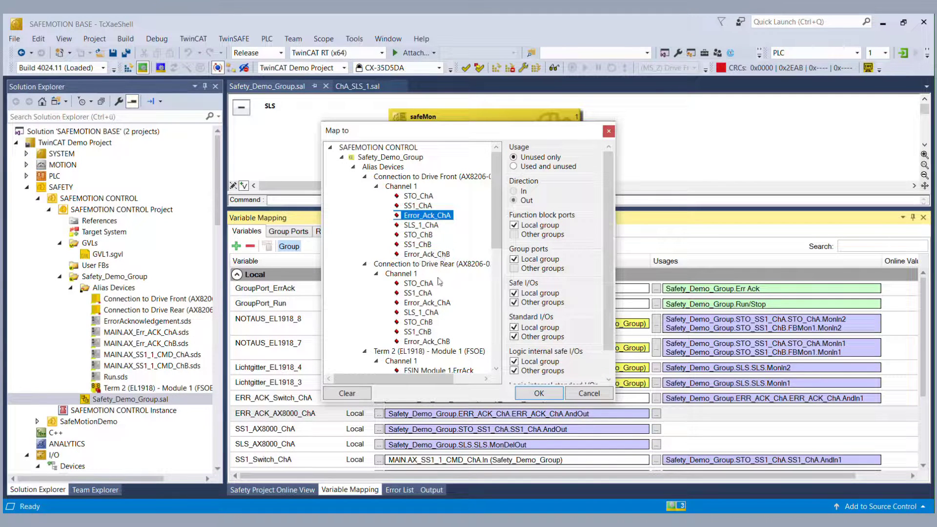
pyautogui.keyDown('ctrl'); pyautogui.click(443, 303); pyautogui.keyUp('ctrl')
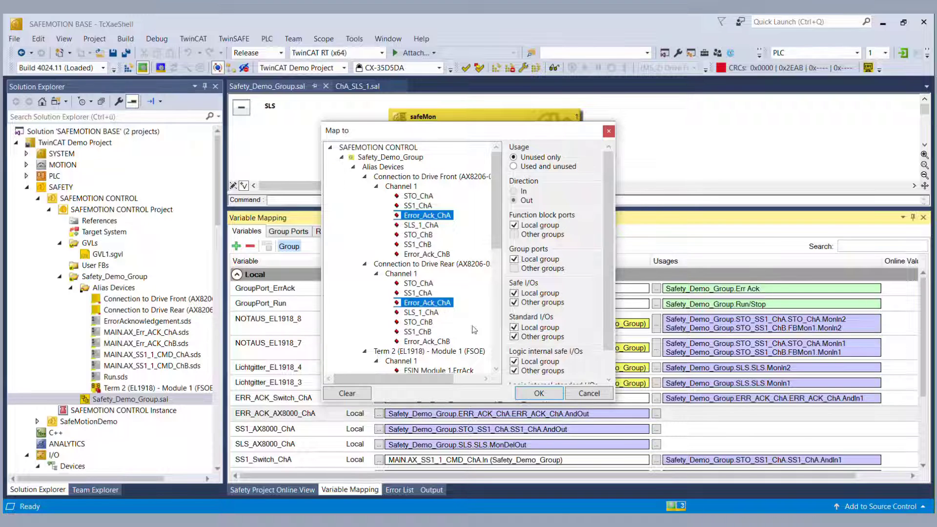
pyautogui.click(538, 392)
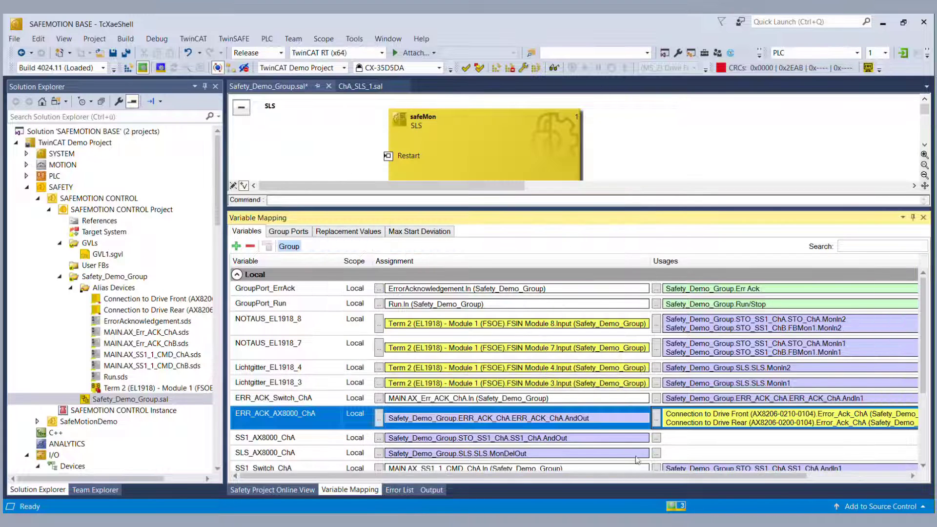
# Step: Map SS1_AX8000_ChA to both drives' SS1_ChA and SLS_AX8000_ChA to both drives' SLS_1_ChA
pyautogui.click(657, 438)
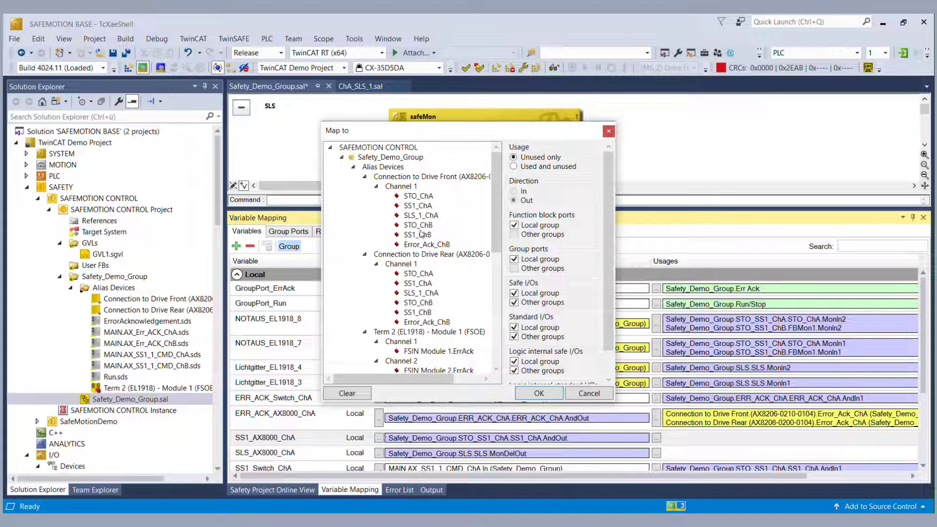
pyautogui.click(420, 206)
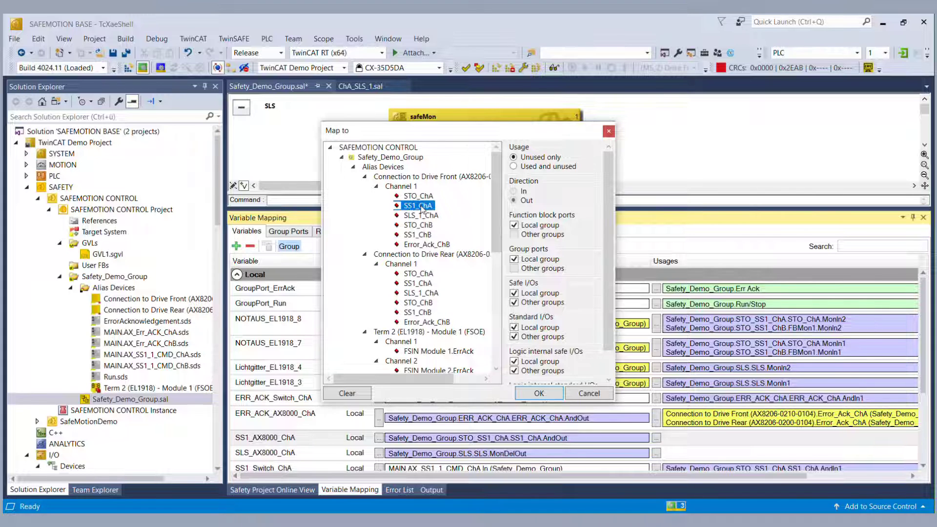
pyautogui.keyDown('ctrl'); pyautogui.click(414, 287); pyautogui.keyUp('ctrl')
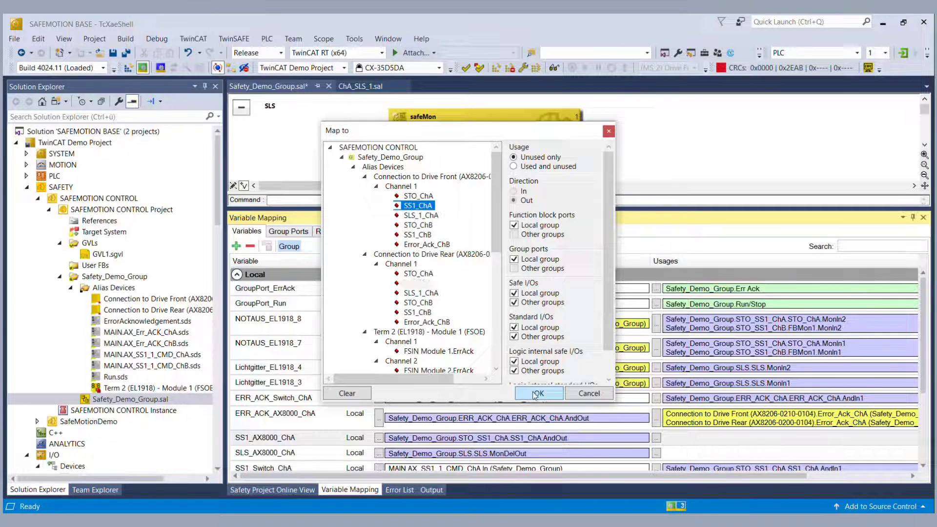
pyautogui.click(538, 393)
pyautogui.click(657, 462)
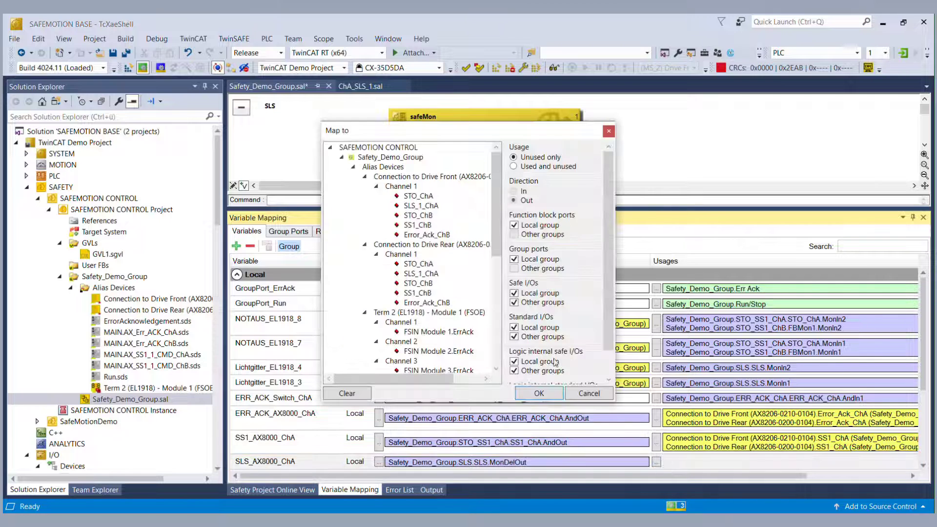
pyautogui.click(425, 206)
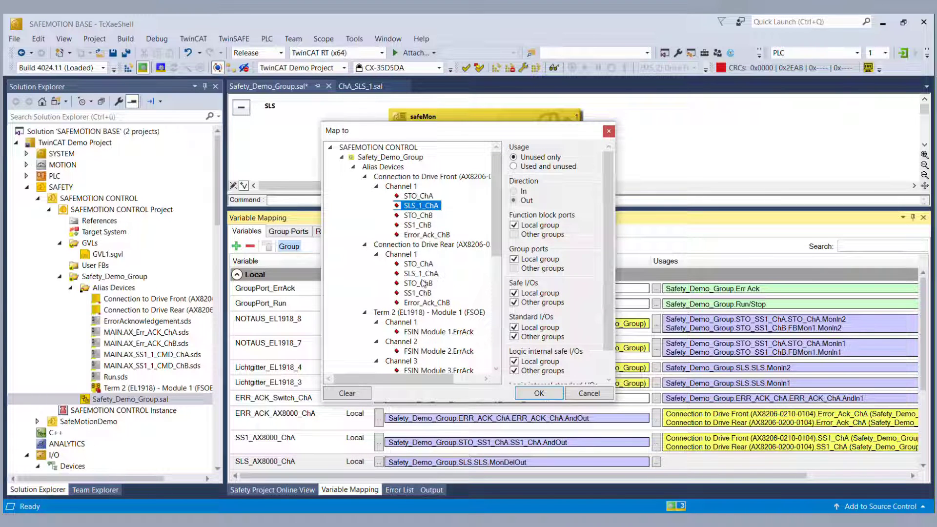
pyautogui.keyDown('ctrl'); pyautogui.click(419, 273); pyautogui.keyUp('ctrl')
pyautogui.click(539, 393)
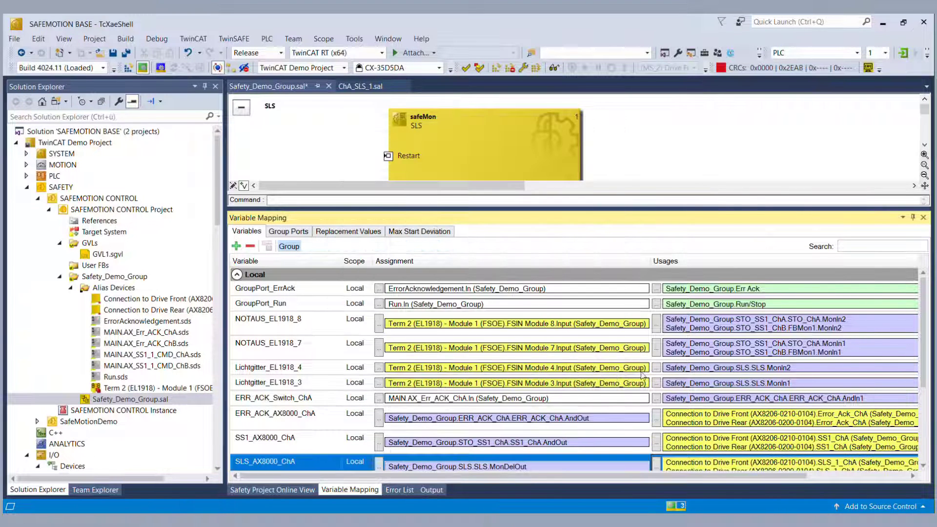
pyautogui.scroll(-2, 696, 410)
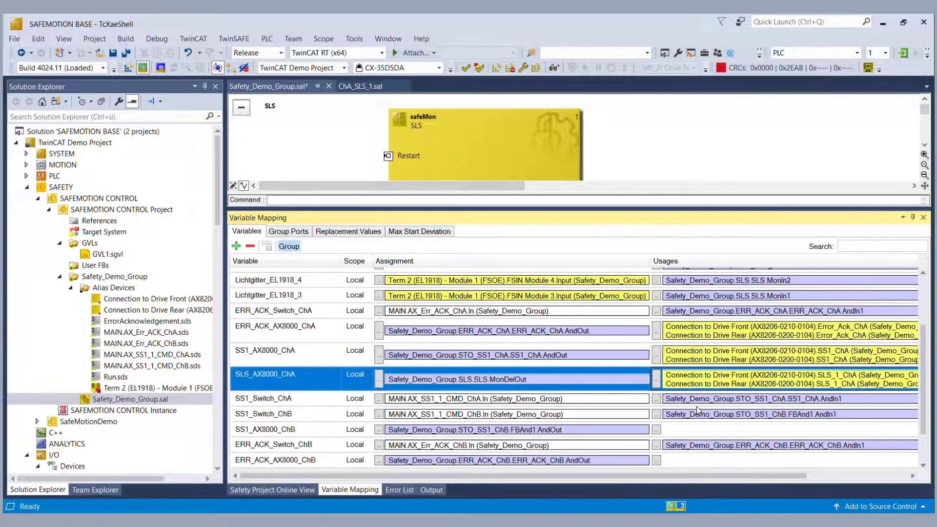
# Step: Map SS1_AX8000_ChB and ERR_ACK_AX8000_ChB to both drives' SS1_ChB and Error_Ack_ChB
pyautogui.click(656, 430)
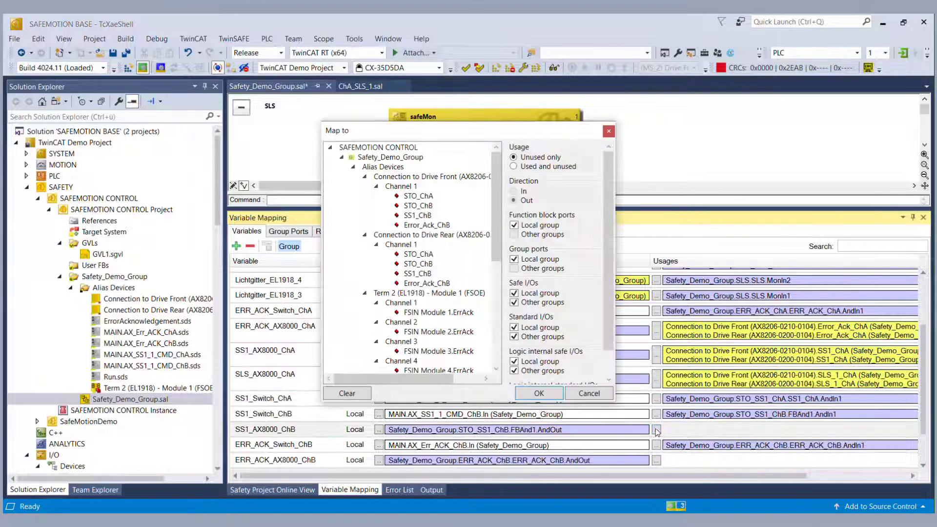
pyautogui.click(417, 217)
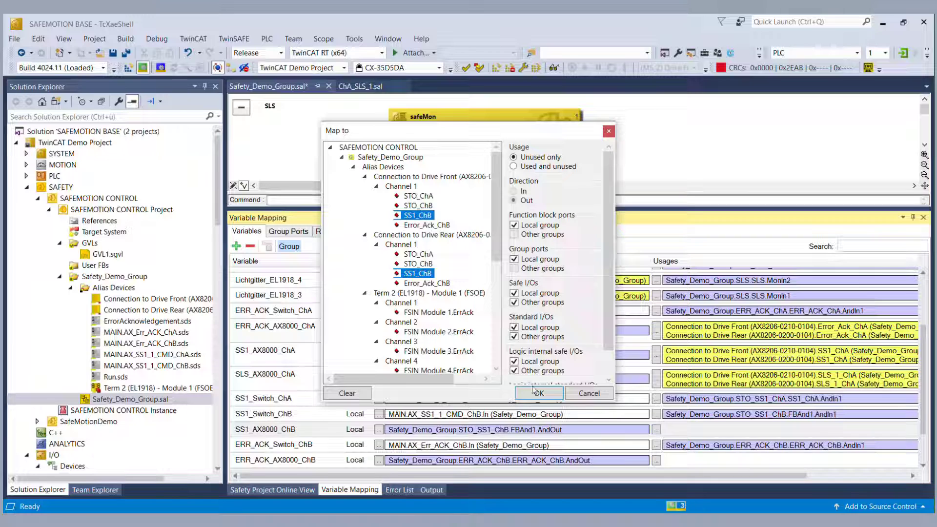
pyautogui.click(537, 392)
pyautogui.scroll(-2, 535, 393)
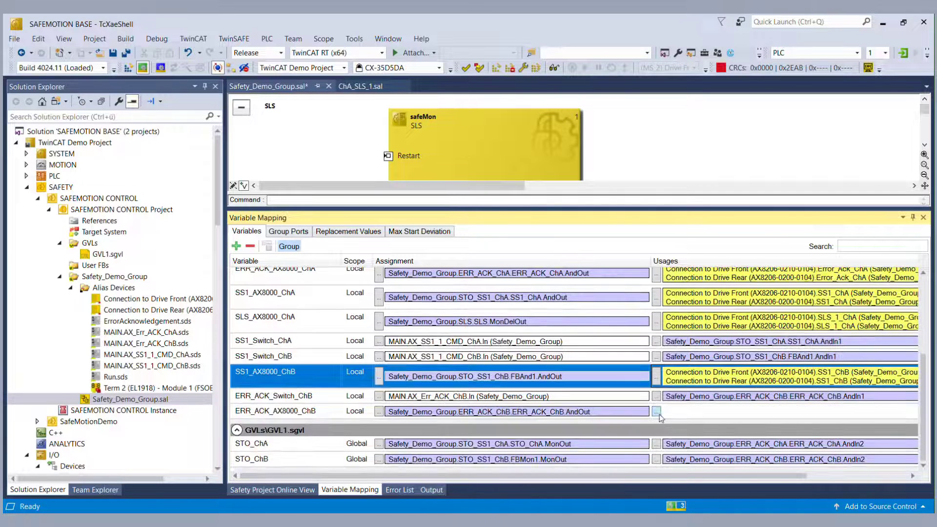
pyautogui.click(656, 413)
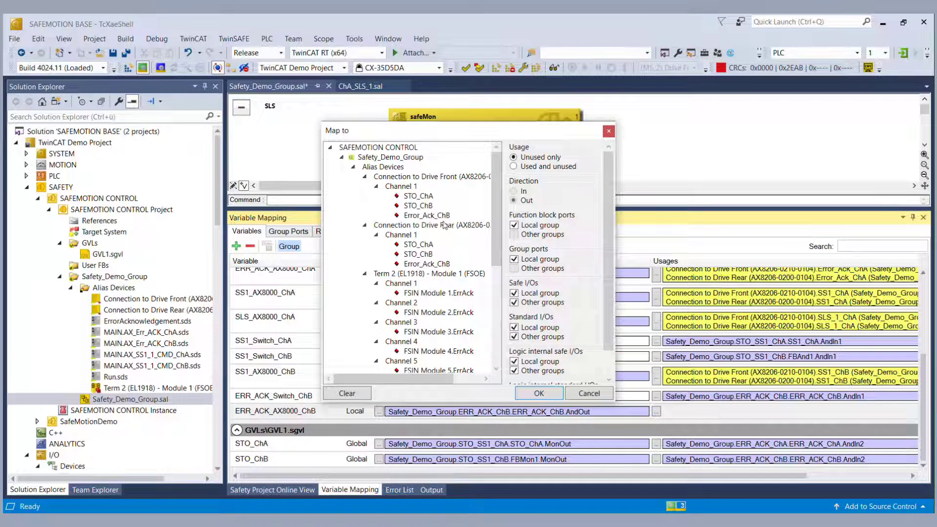
pyautogui.click(445, 218)
pyautogui.keyDown('ctrl'); pyautogui.click(445, 264); pyautogui.keyUp('ctrl')
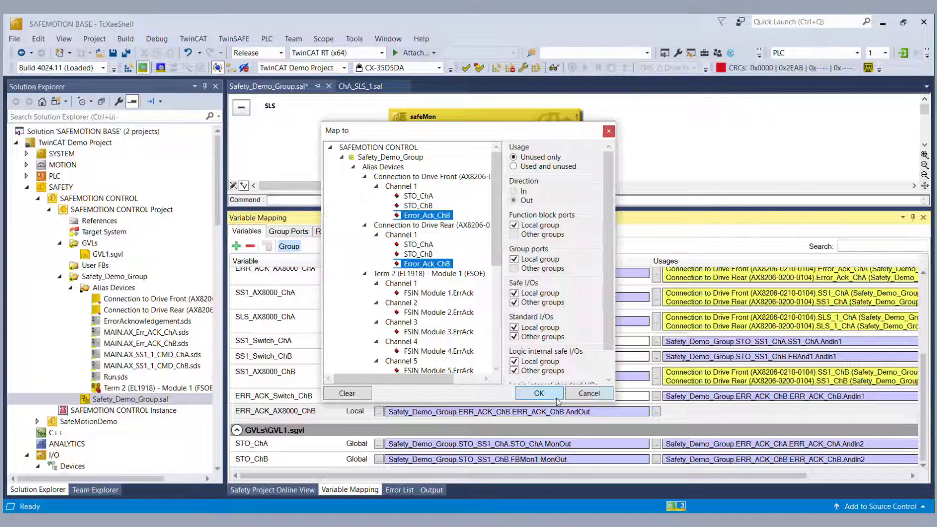
pyautogui.click(540, 393)
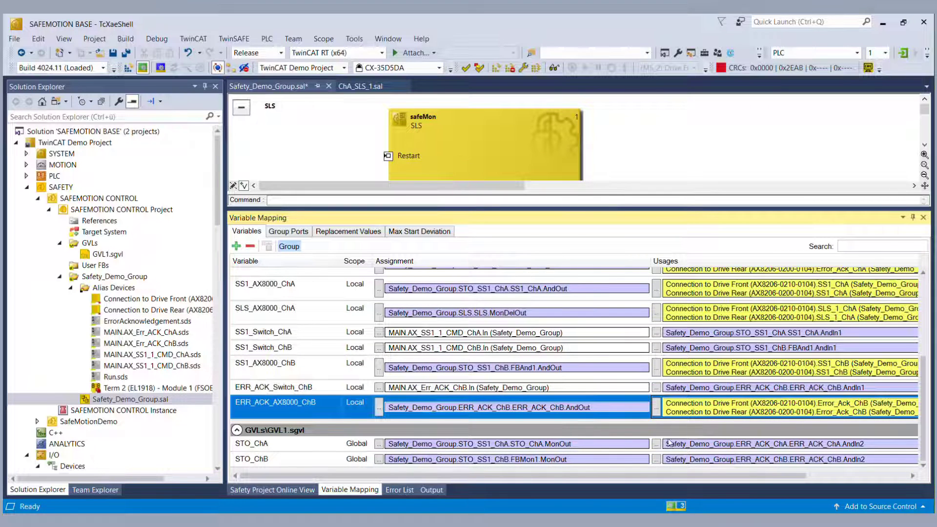
# Step: Map global STO_ChA and STO_ChB to both drives' STO channels and save all
pyautogui.click(657, 444)
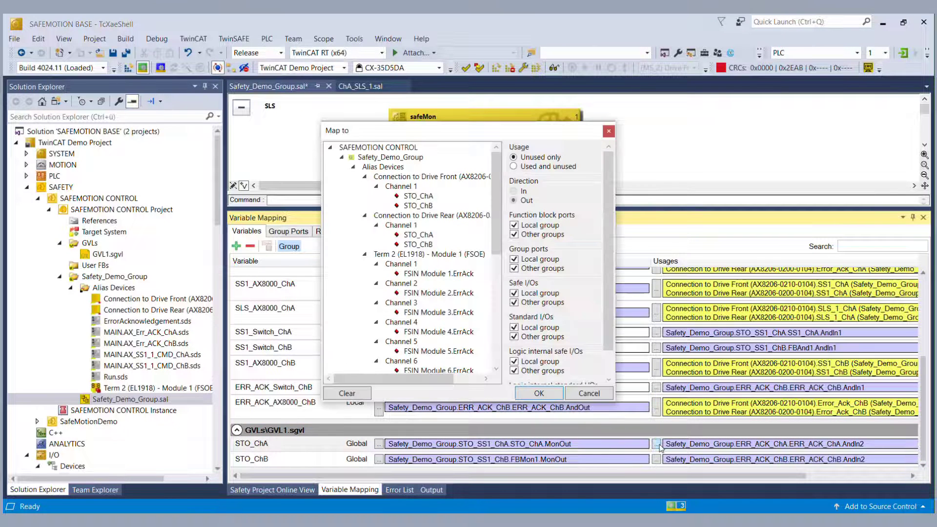
pyautogui.click(429, 196)
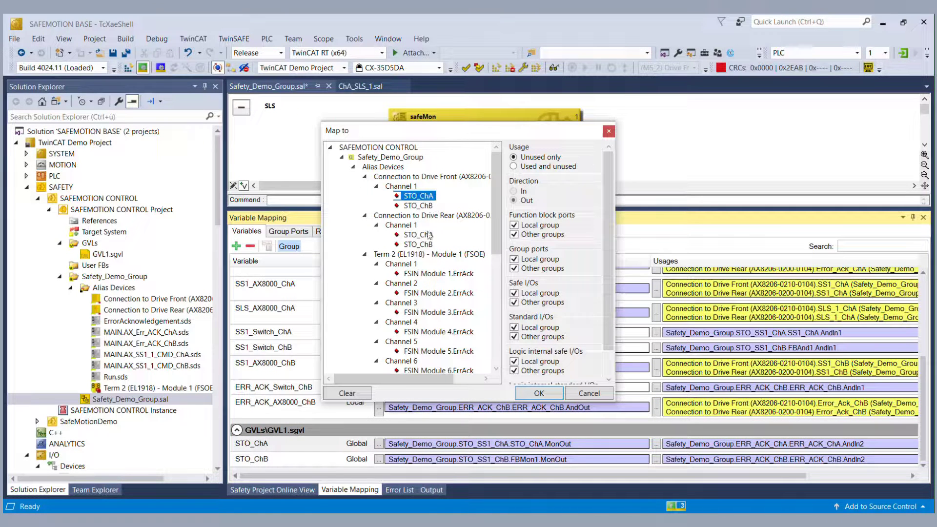
pyautogui.keyDown('ctrl'); pyautogui.click(429, 235); pyautogui.keyUp('ctrl')
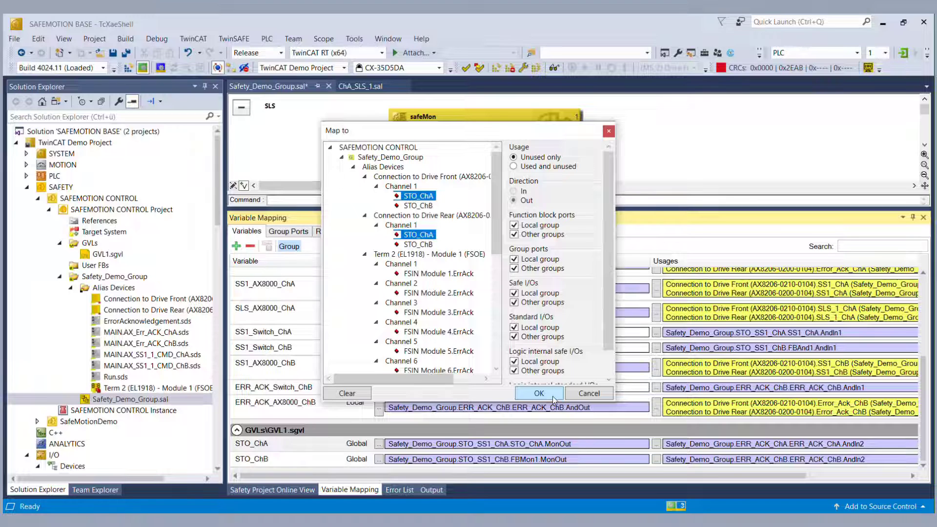
pyautogui.click(553, 399)
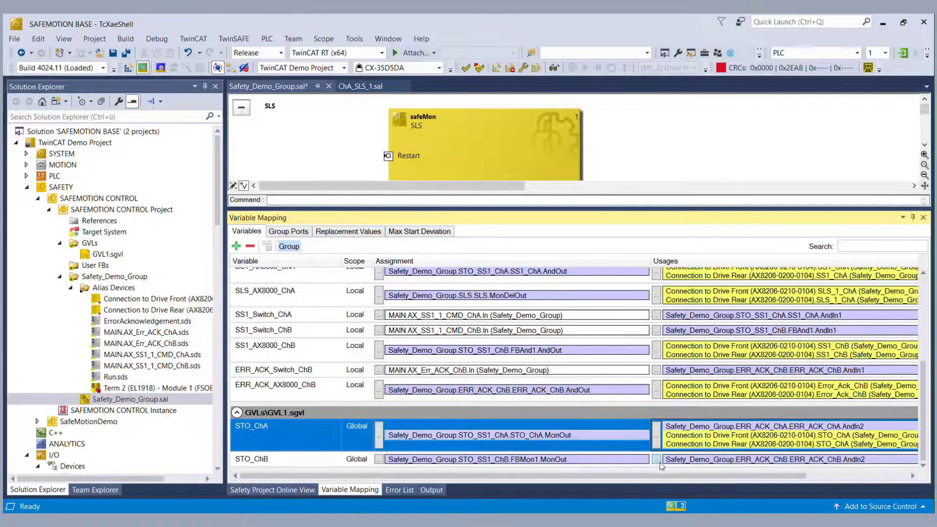
pyautogui.click(656, 460)
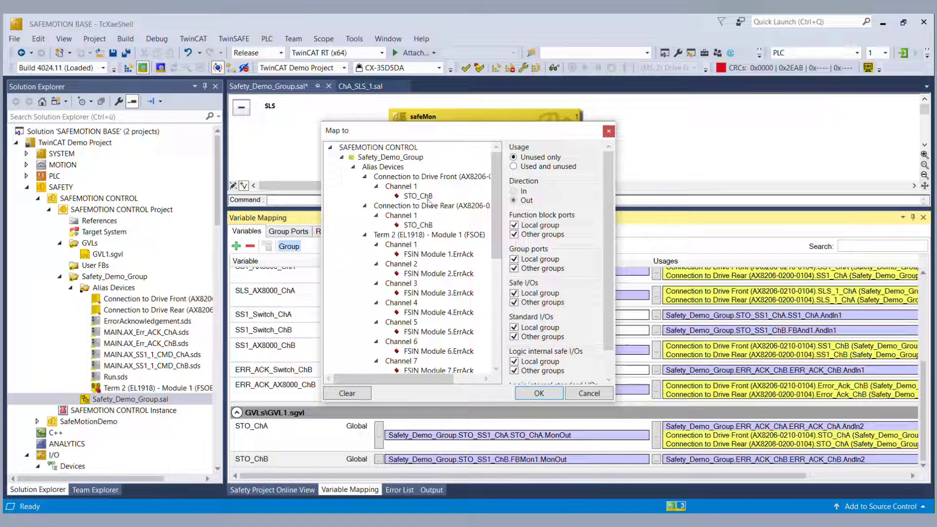
pyautogui.click(429, 197)
pyautogui.keyDown('ctrl'); pyautogui.click(428, 226); pyautogui.keyUp('ctrl')
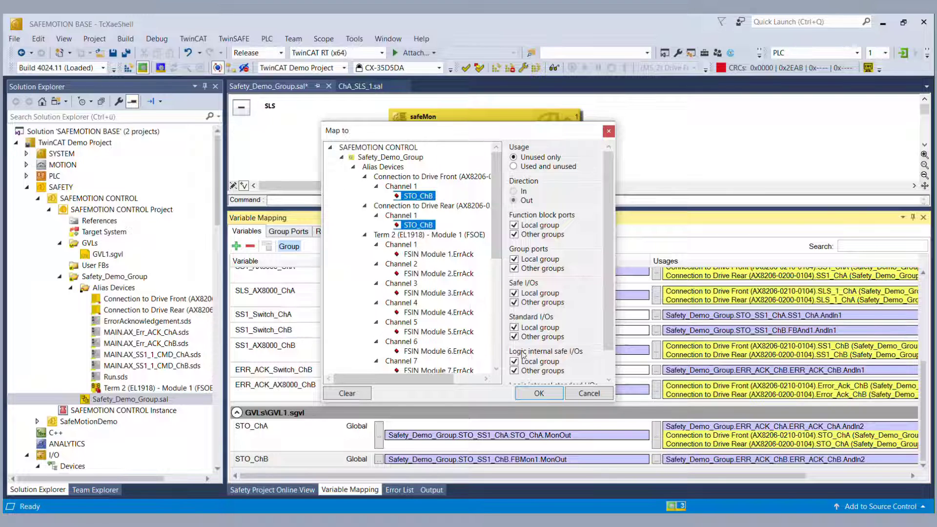
pyautogui.click(531, 395)
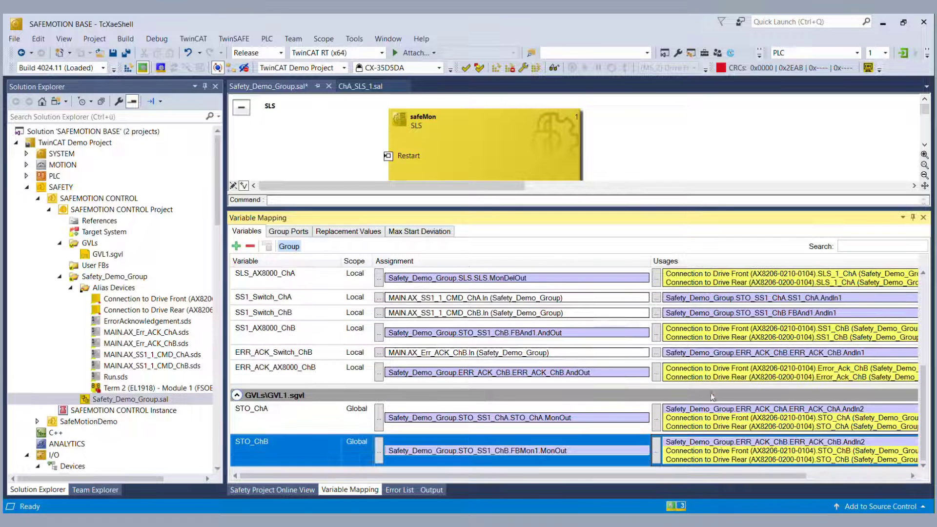
pyautogui.click(130, 55)
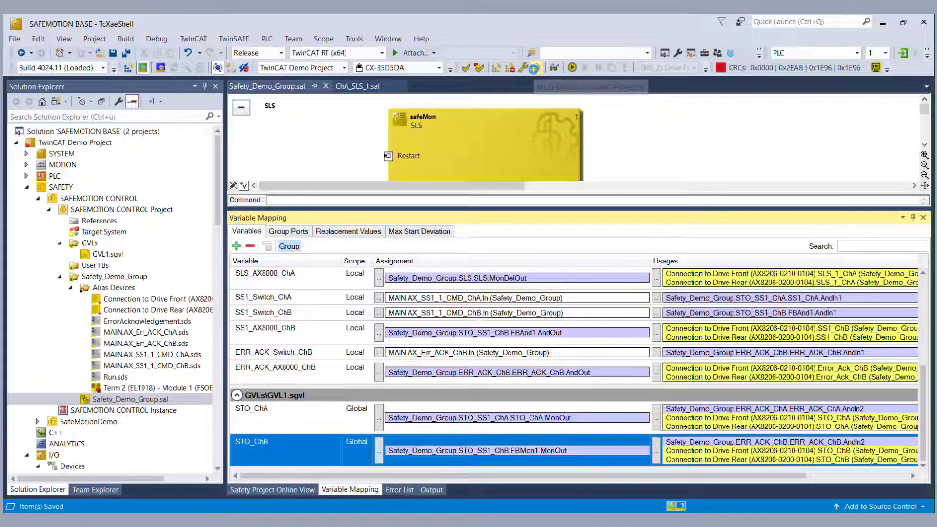
# Step: Start the safety multi-download to the hardware with the Drive Front project excluded
pyautogui.click(535, 68)
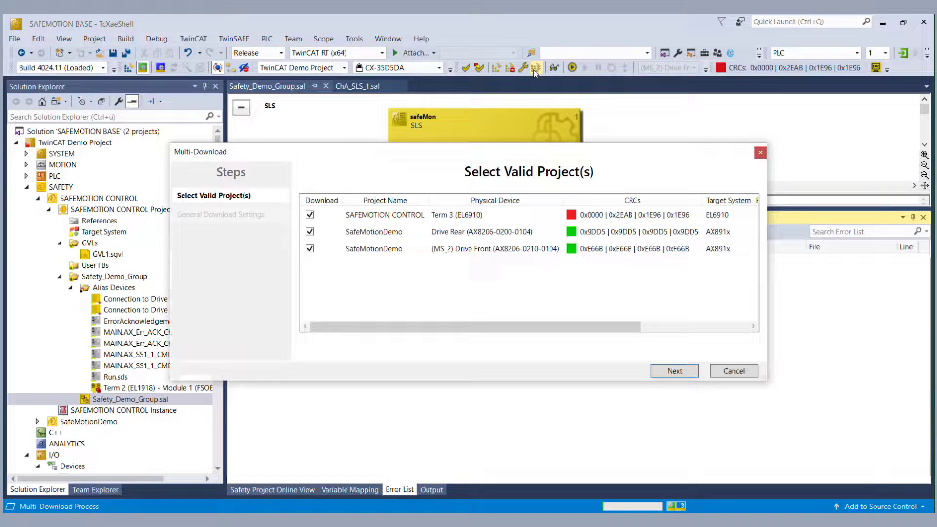
pyautogui.click(309, 247)
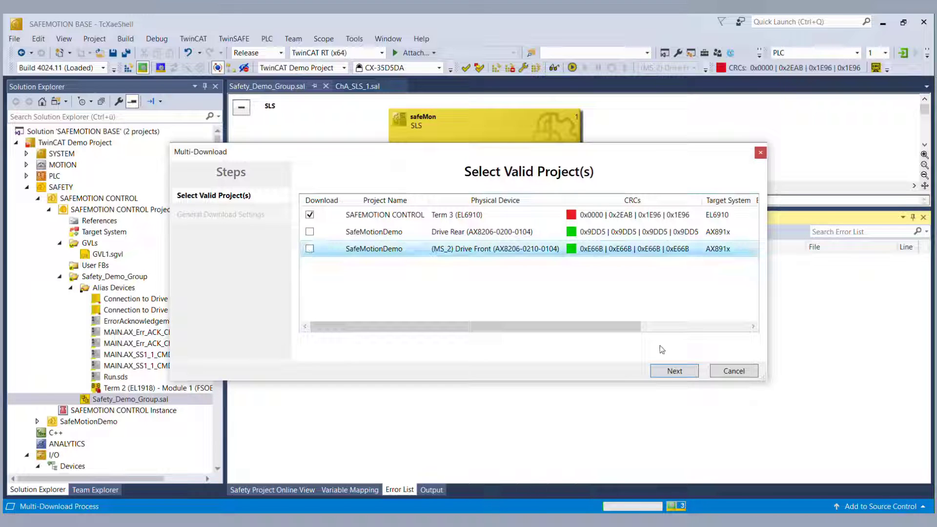
pyautogui.click(665, 372)
# Step: Enter the login username and password, mark the EL6910 serial number verified, and download
pyautogui.click(442, 241)
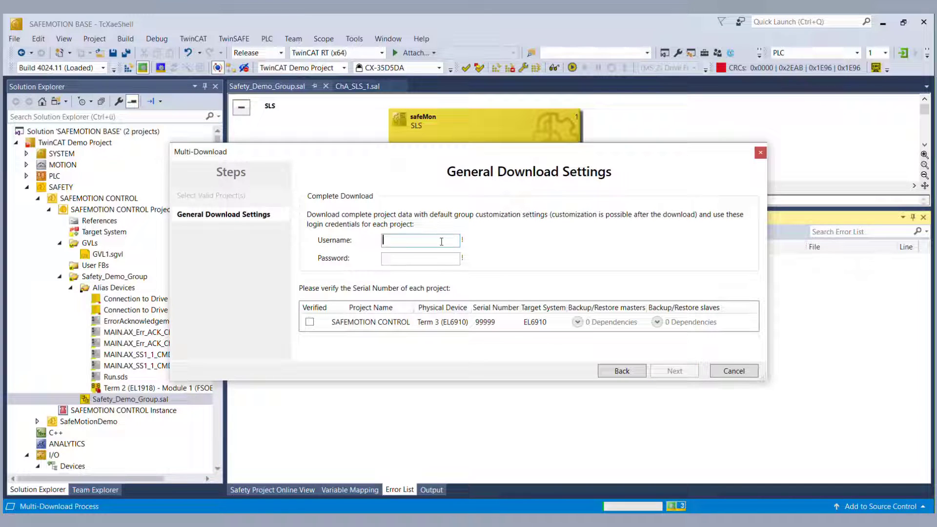
pyautogui.write('Administrat')
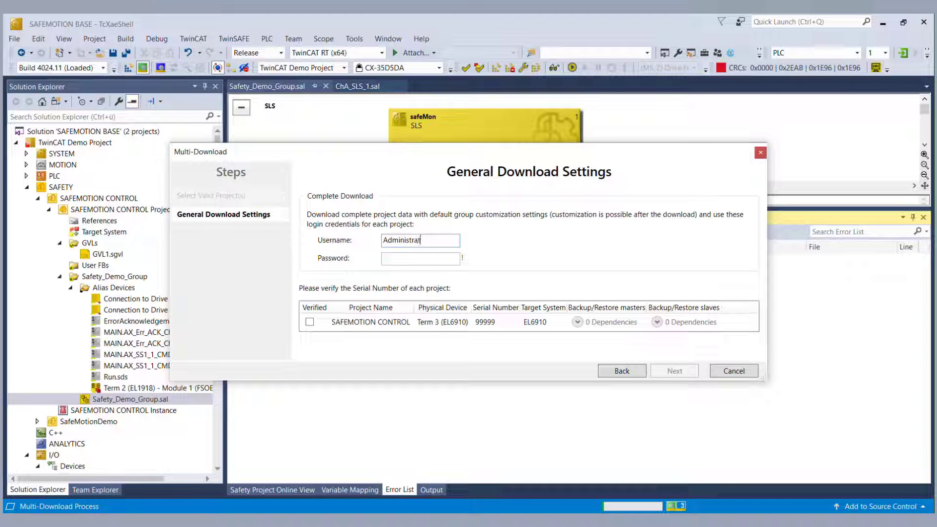
pyautogui.press('Tab')
pyautogui.write('TwinSAF')
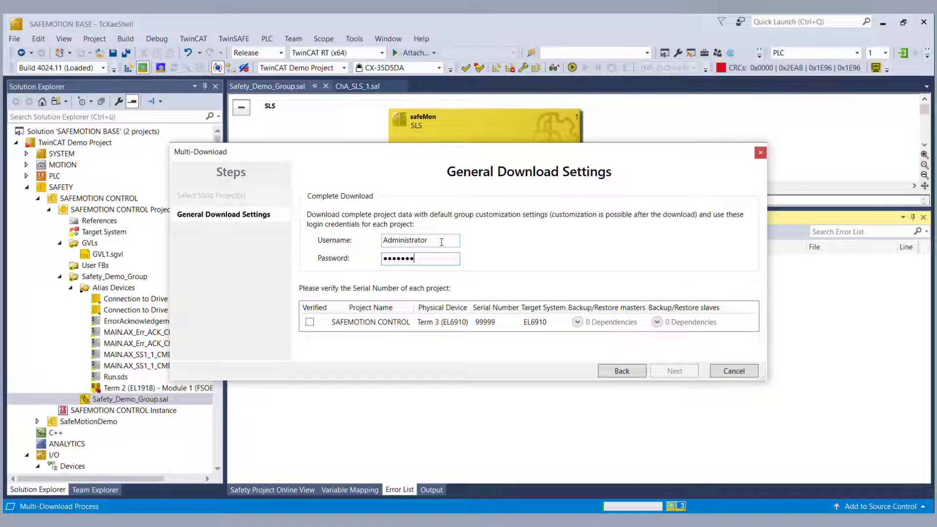
pyautogui.click(310, 322)
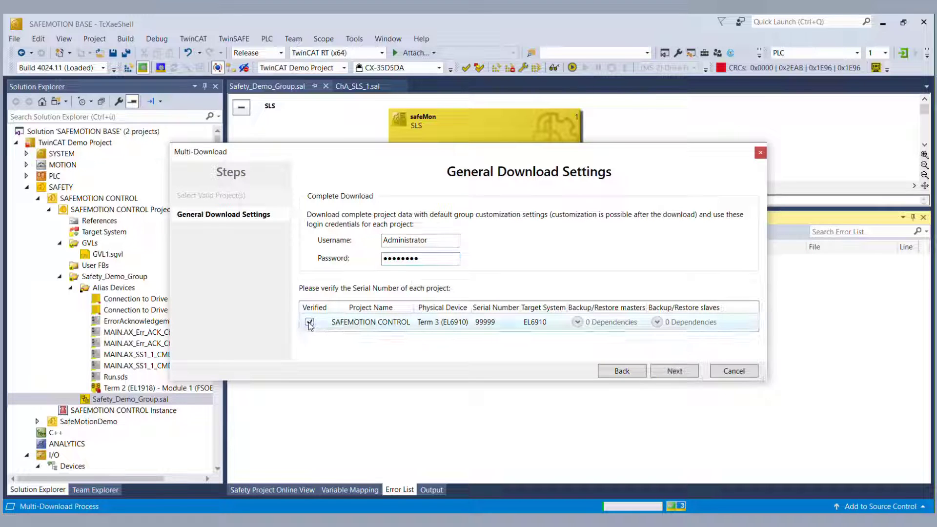
pyautogui.click(674, 371)
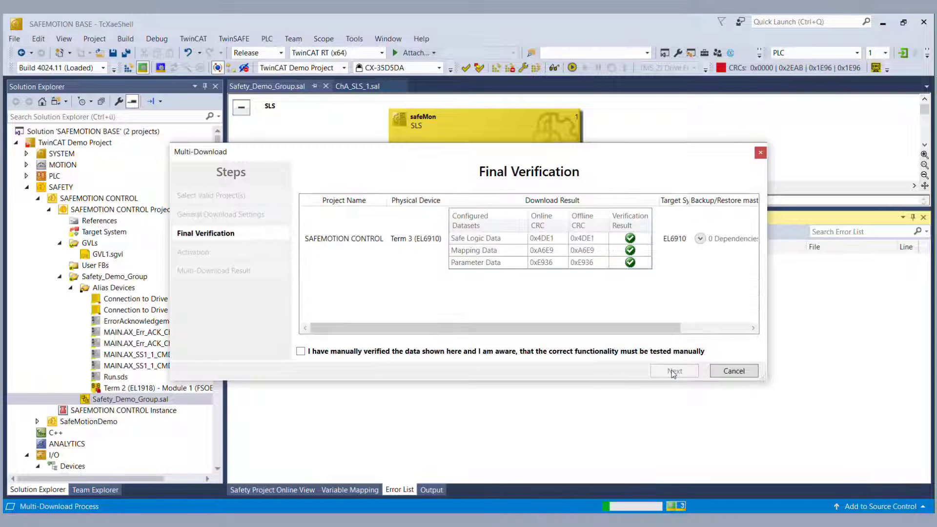
# Step: Confirm the downloaded data was verified, activate with the password, and finish
pyautogui.click(301, 352)
pyautogui.click(695, 372)
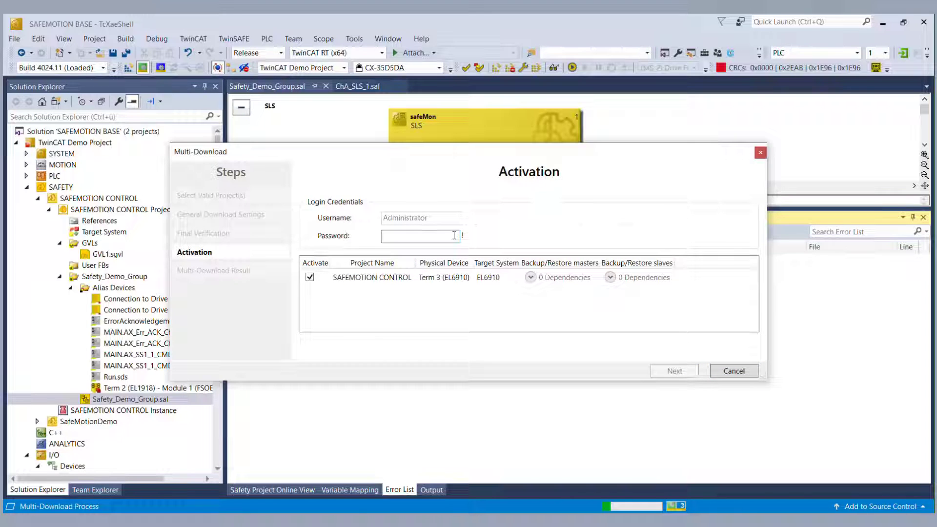
pyautogui.write('TwinSA')
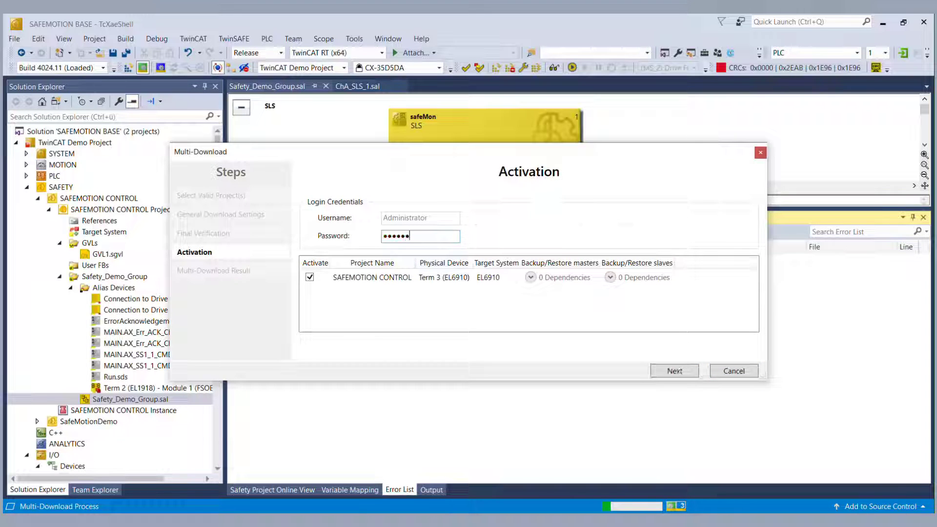
pyautogui.click(664, 374)
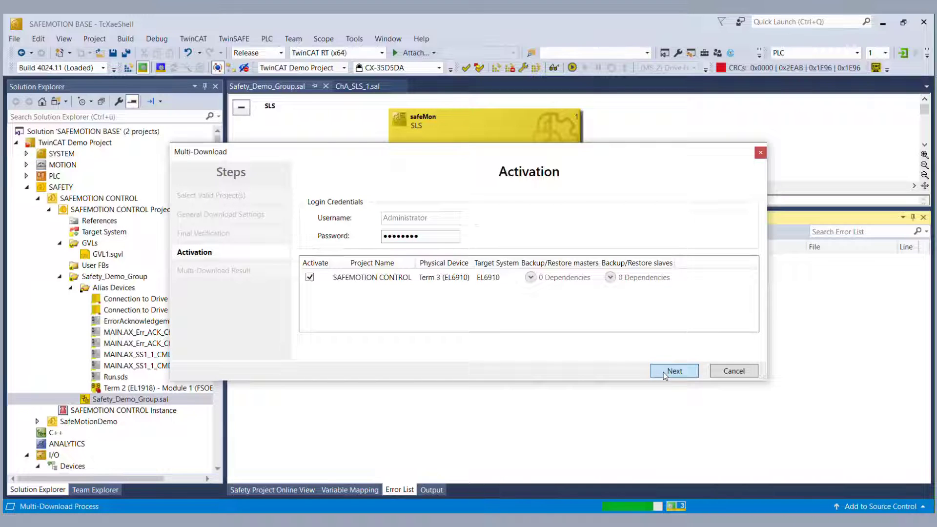
pyautogui.click(664, 374)
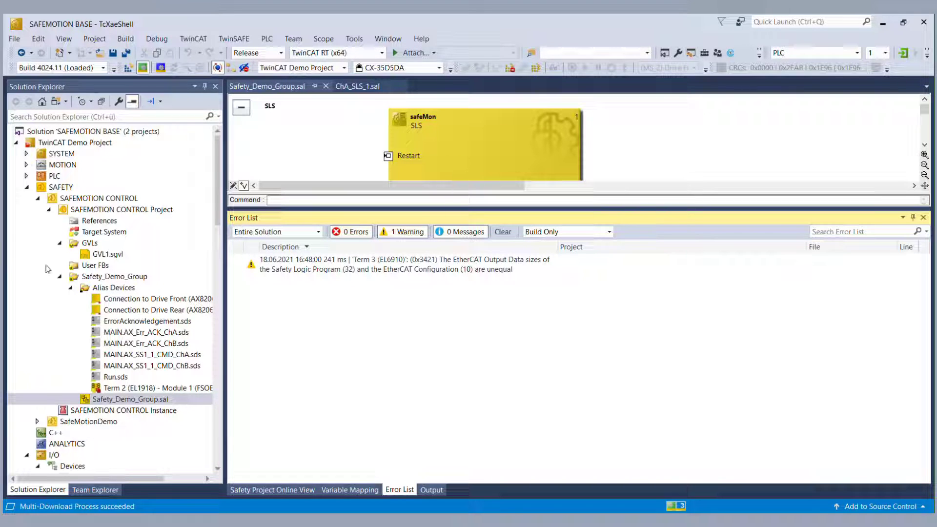
# Step: Save all project files, activate the configuration on CX-35D5DA and confirm the Run-mode restart
pyautogui.click(125, 54)
pyautogui.click(129, 69)
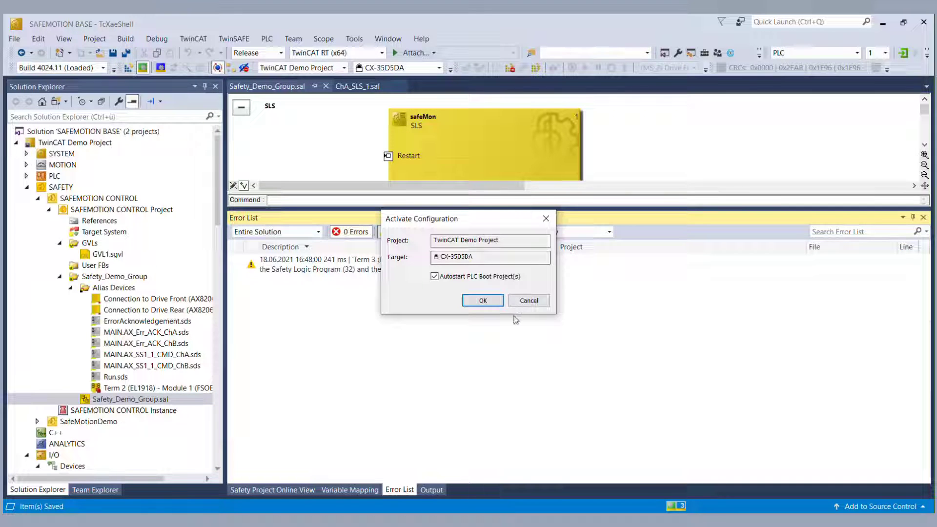
pyautogui.click(482, 300)
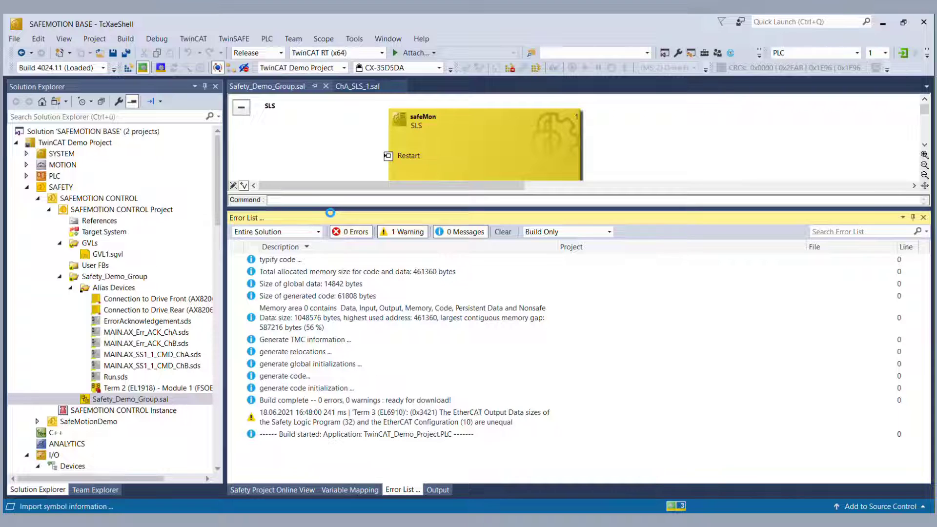
pyautogui.click(463, 315)
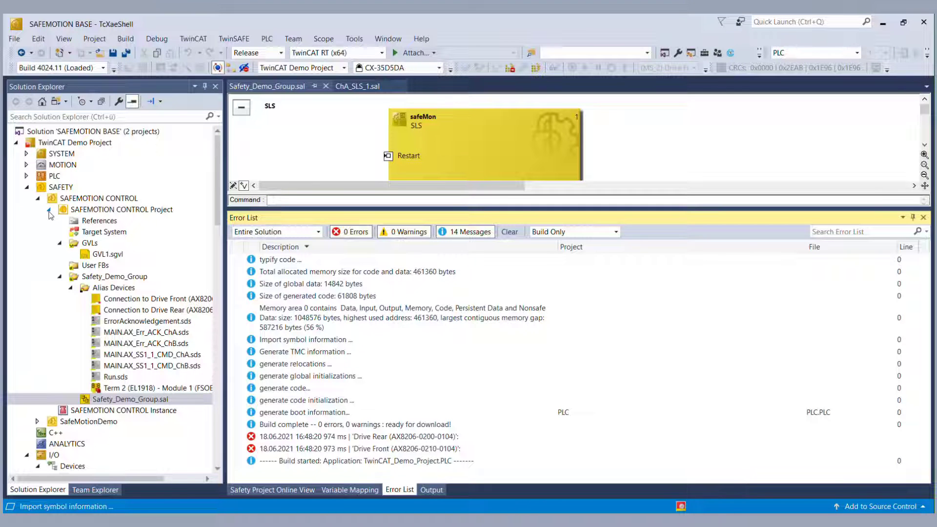
# Step: Show Term 3 (EL6910) settings with a shrunken error list, enlarging its live process-data variable list
pyautogui.click(49, 209)
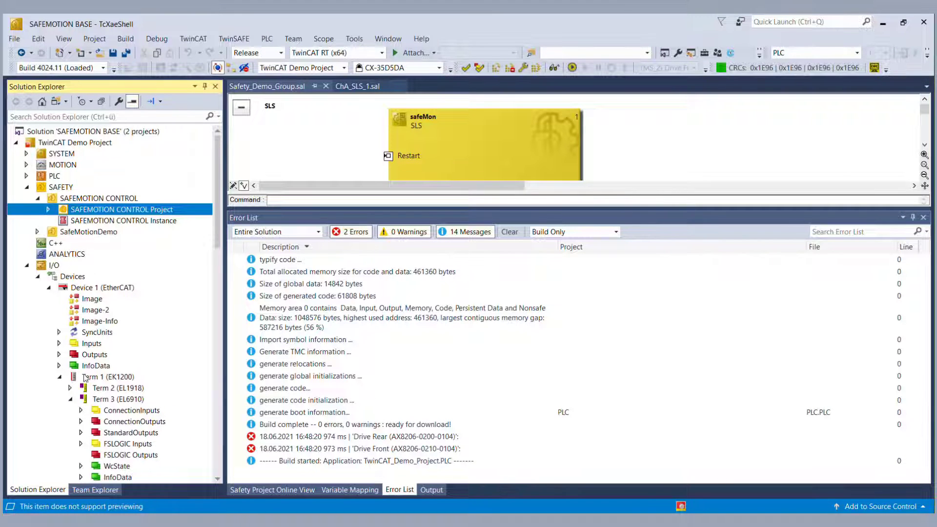
pyautogui.click(131, 399)
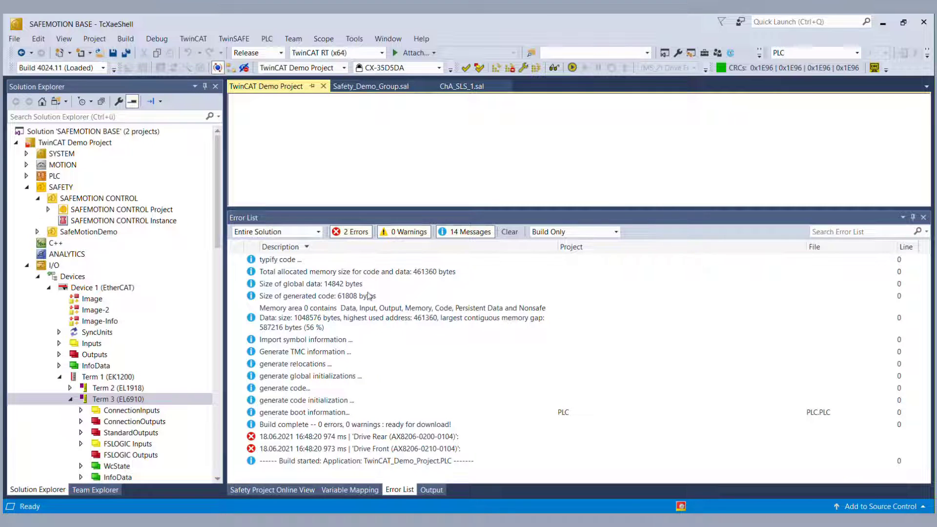
pyautogui.moveTo(410, 209); pyautogui.dragTo(429, 406)
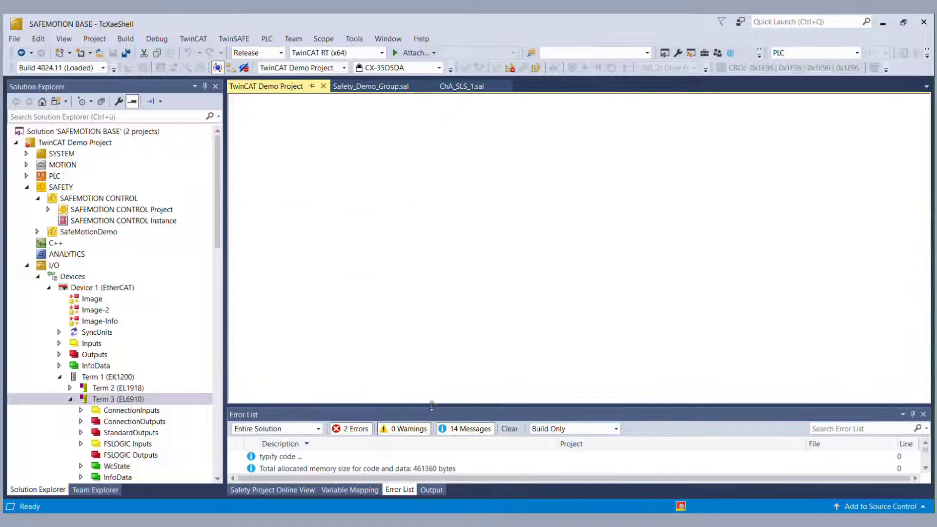
pyautogui.doubleClick(127, 399)
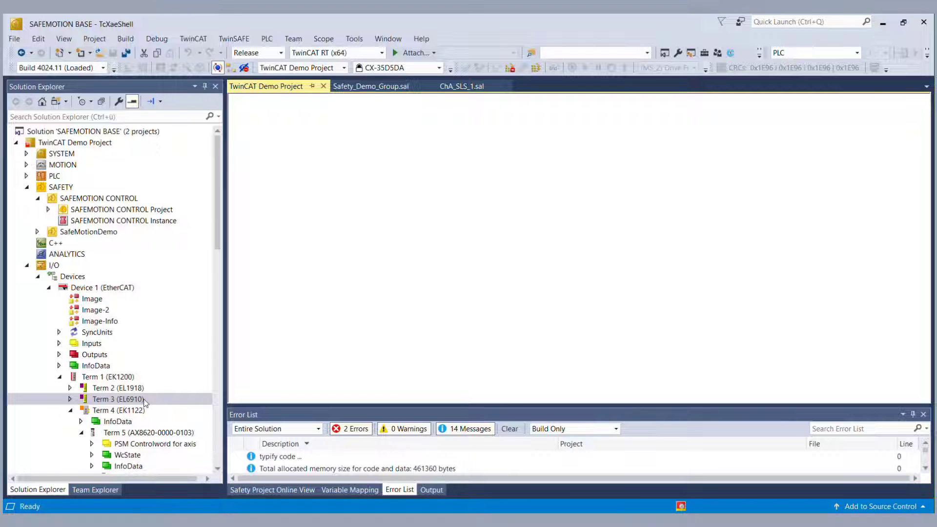
pyautogui.click(70, 399)
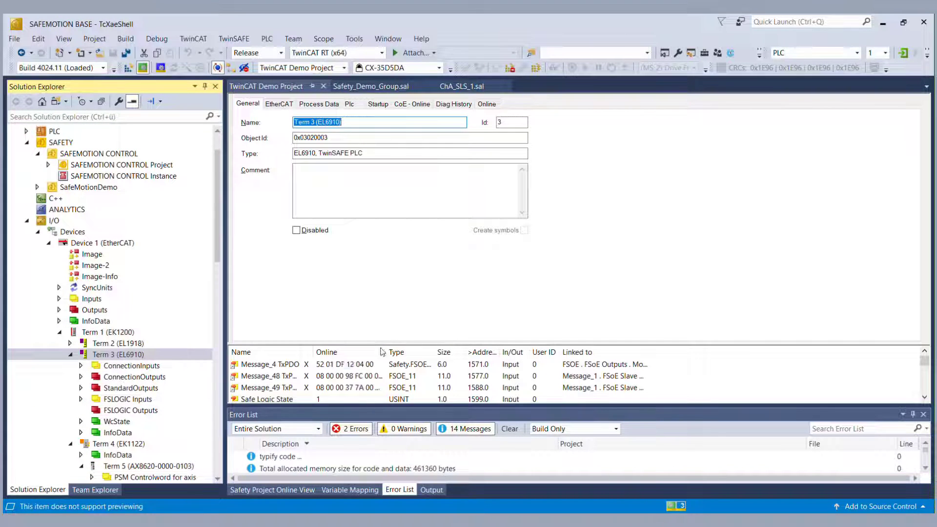
pyautogui.scroll(1, 383, 351)
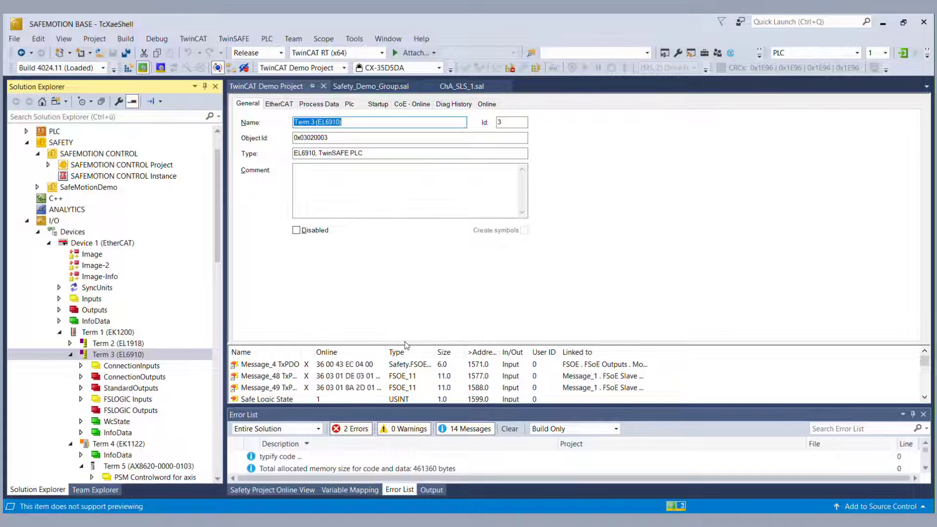
pyautogui.moveTo(412, 343); pyautogui.dragTo(412, 263)
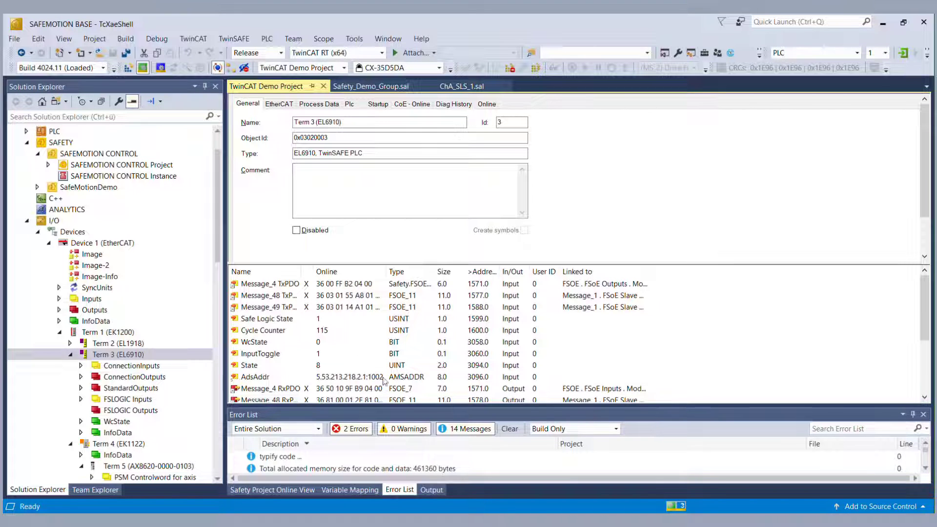
pyautogui.scroll(-1, 363, 357)
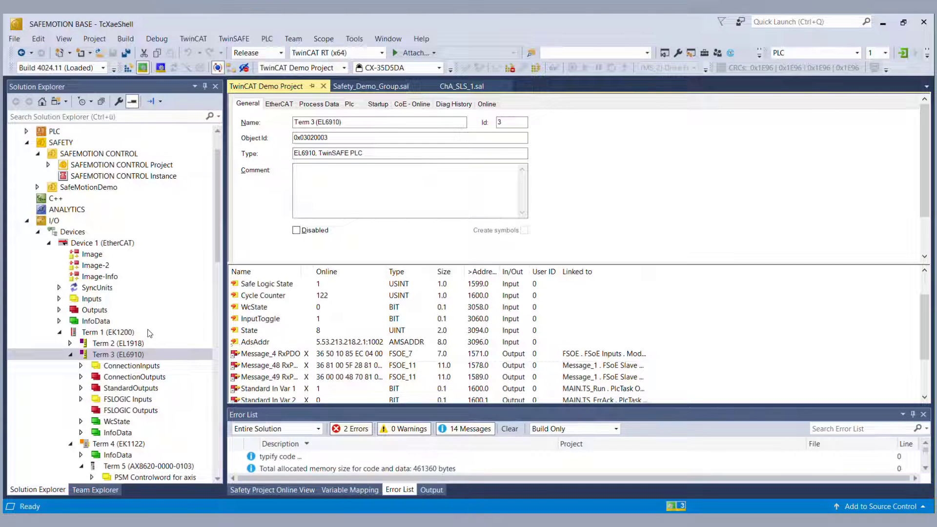
pyautogui.scroll(2, 148, 333)
pyautogui.click(48, 210)
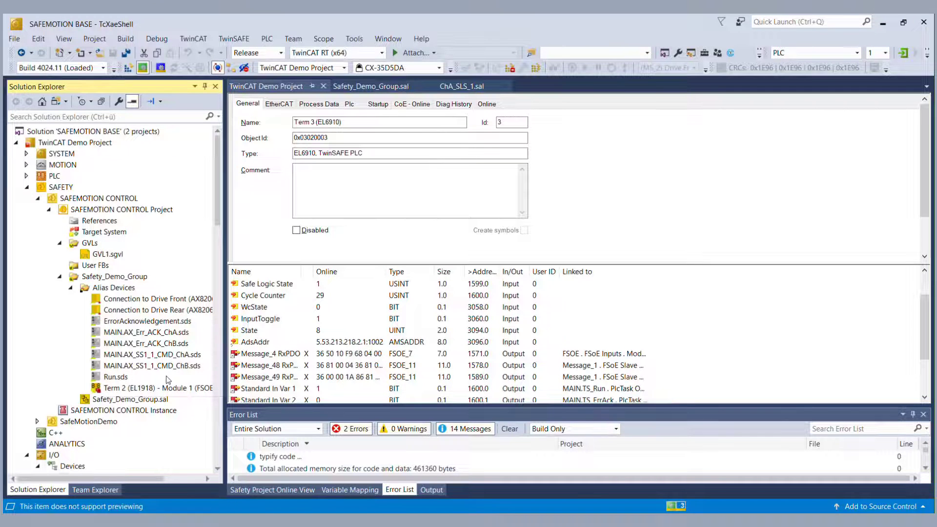
# Step: Open the ChA_ChB_Connection_Input diagram in SafeMotionDemo and turn its online view off
pyautogui.click(59, 276)
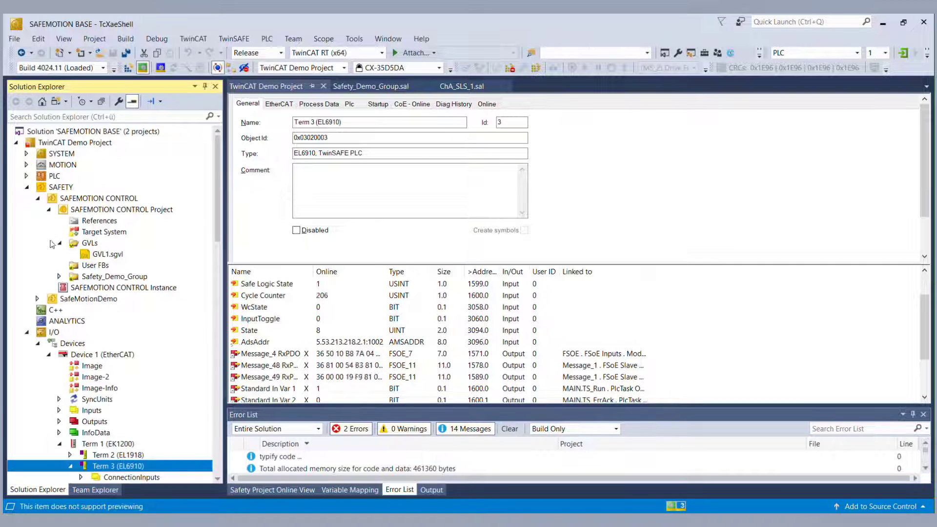
pyautogui.click(48, 209)
pyautogui.click(37, 232)
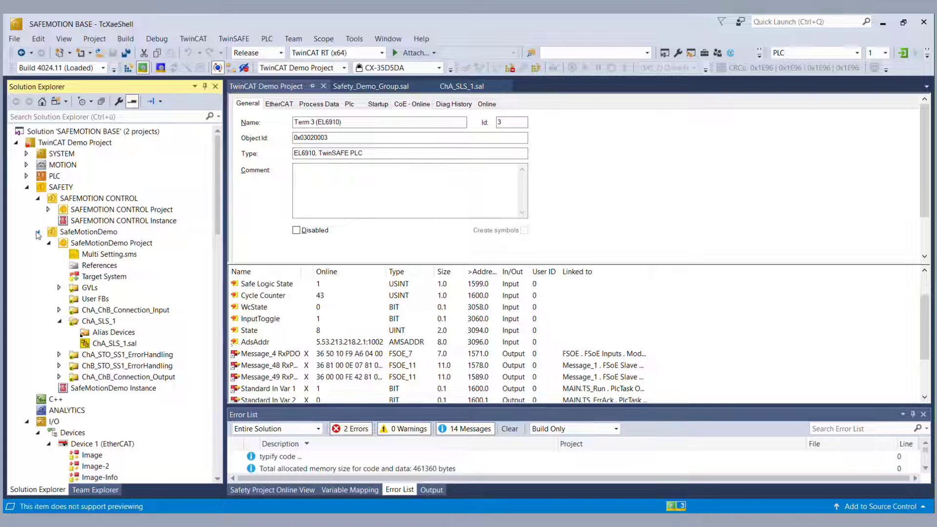
pyautogui.click(59, 310)
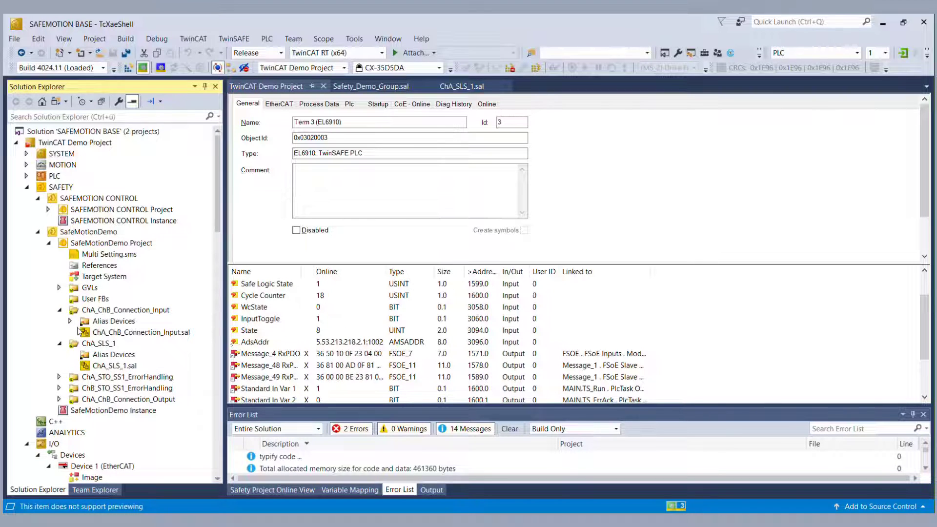
pyautogui.doubleClick(98, 333)
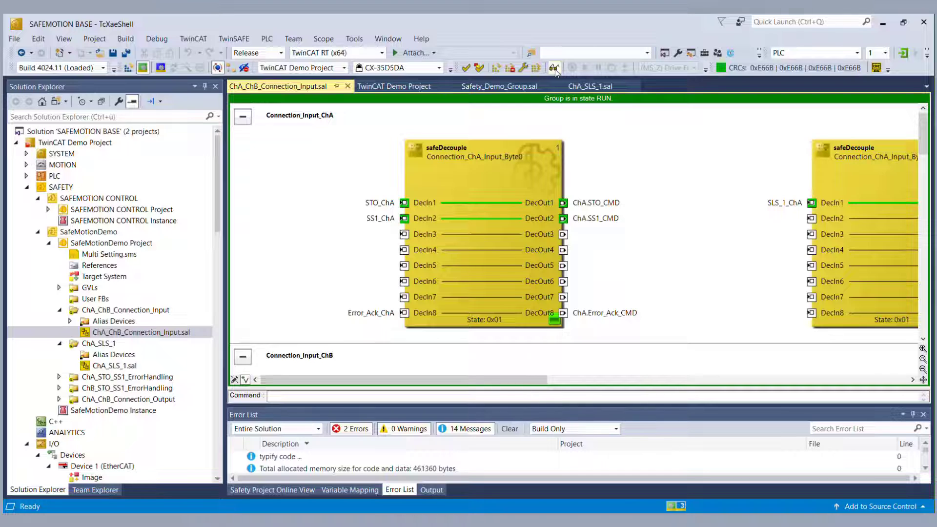
pyautogui.click(554, 69)
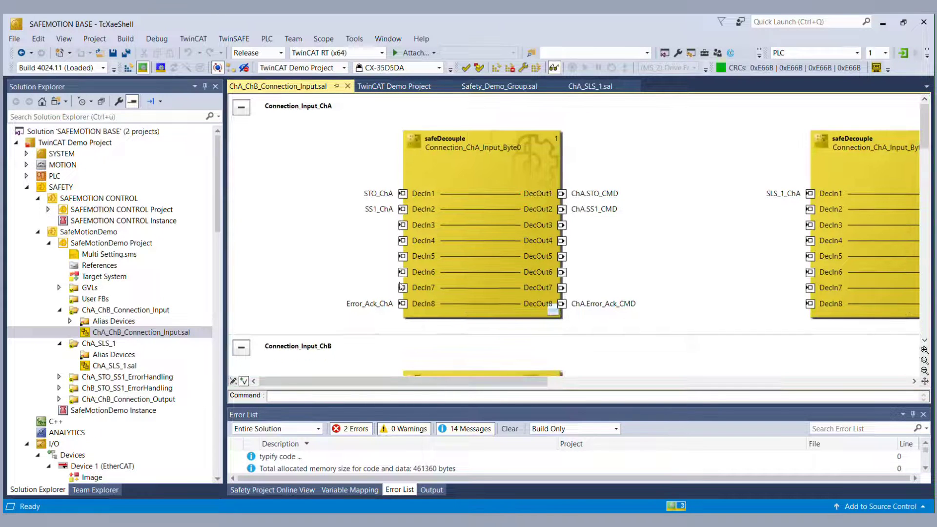
# Step: Open ChA_STO_SS1_ErrorHandling online, zoomed out and scrolled to show SS1_ChA and STO_ChA
pyautogui.click(88, 378)
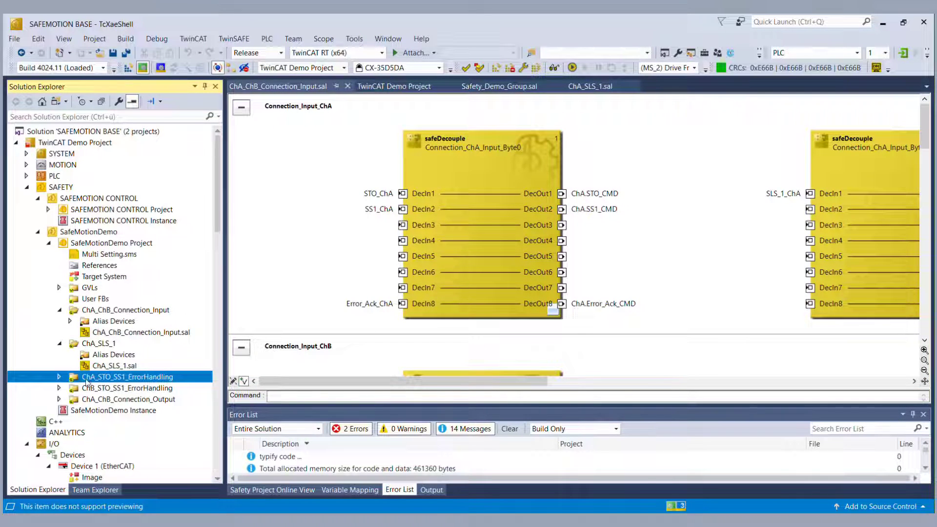
pyautogui.click(60, 378)
pyautogui.doubleClick(103, 400)
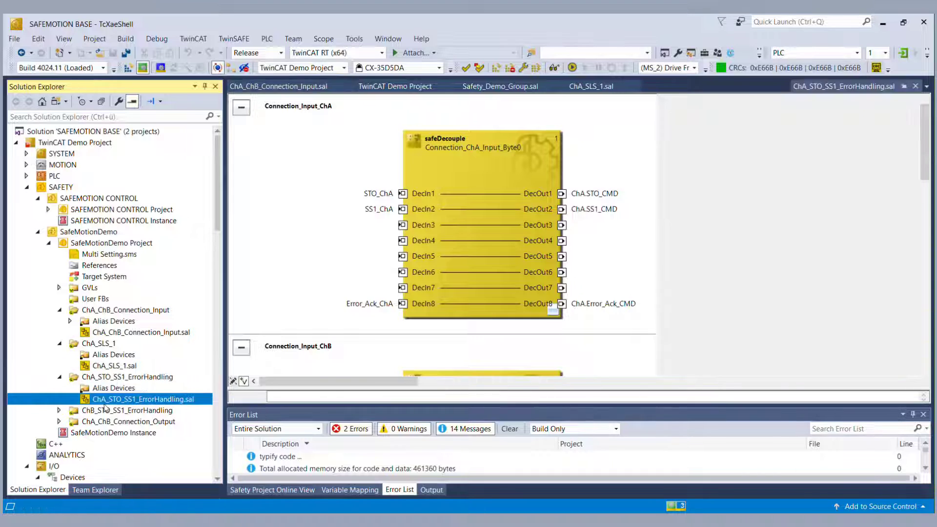
pyautogui.click(554, 68)
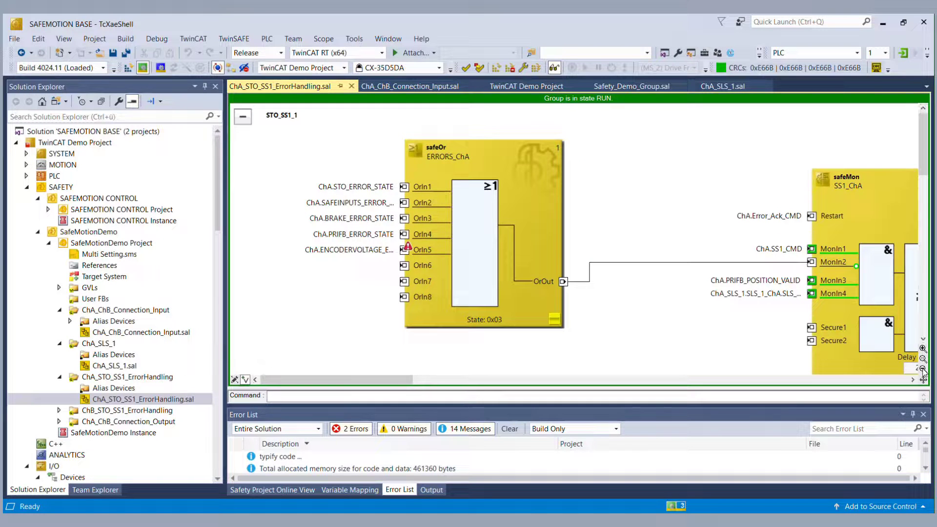
pyautogui.click(922, 369)
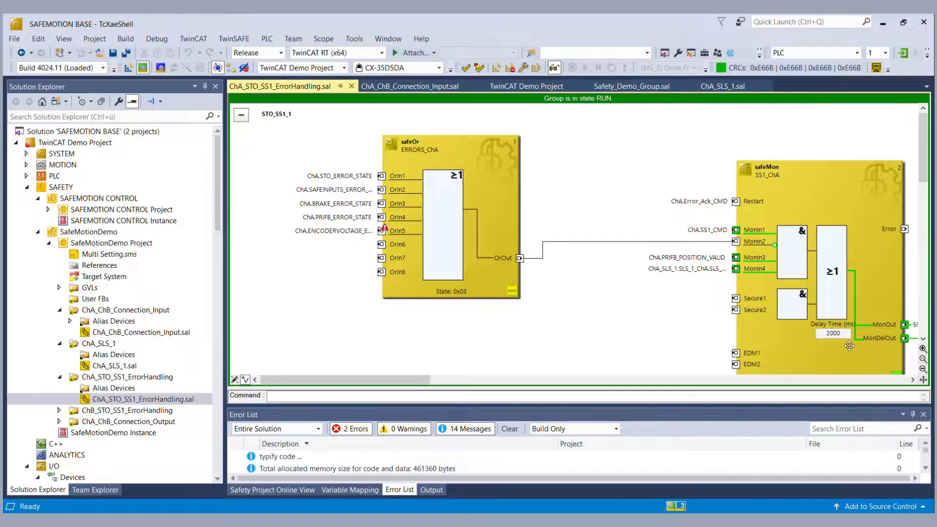
pyautogui.click(922, 370)
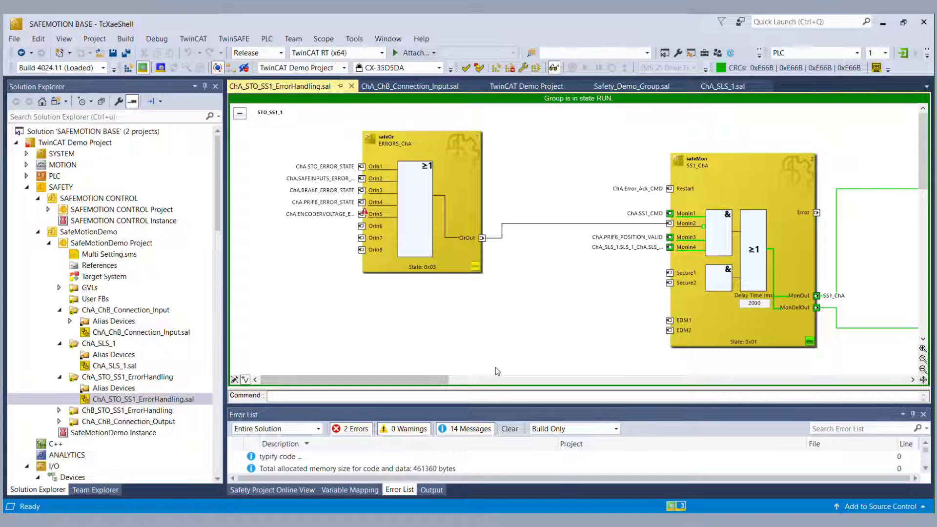
pyautogui.moveTo(434, 384); pyautogui.dragTo(538, 384)
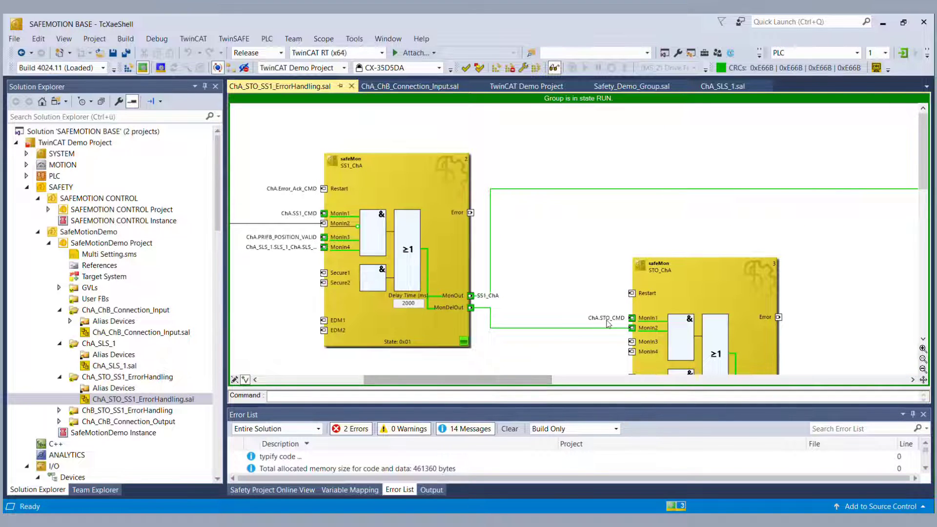
pyautogui.scroll(-3, 647, 323)
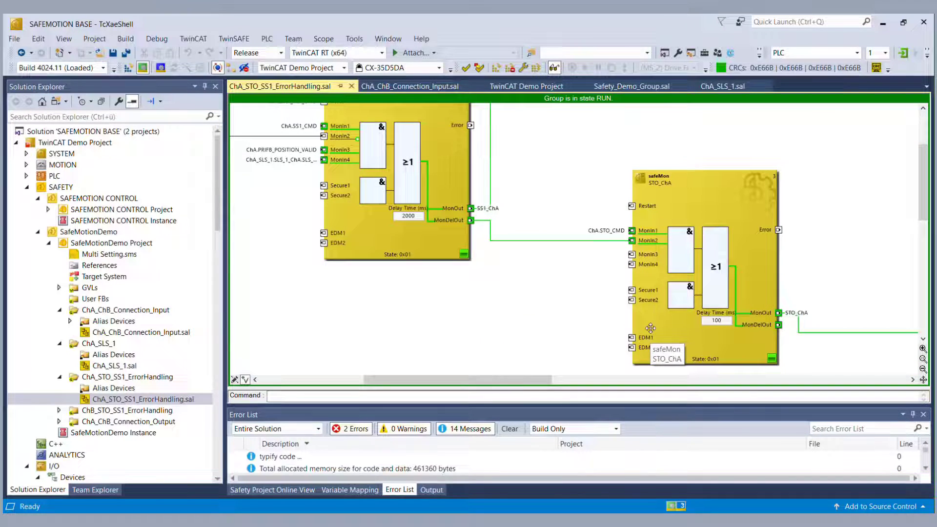